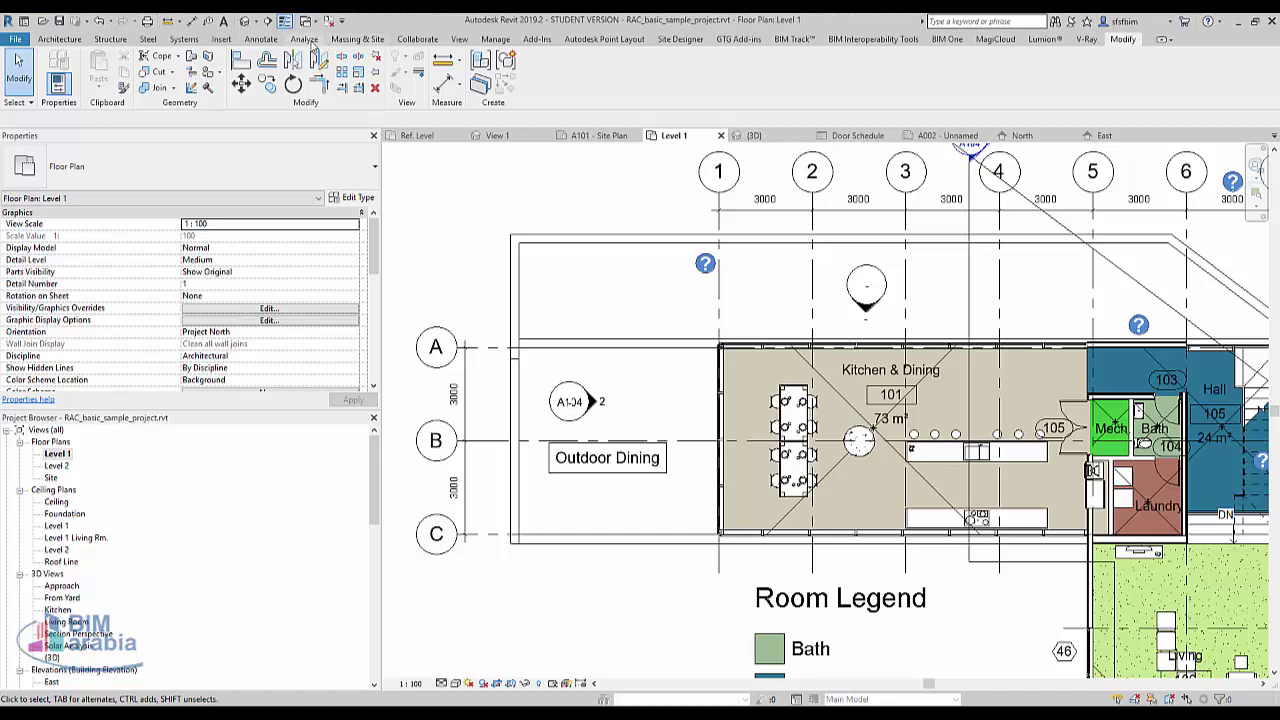
Step: Create a Roof Line floor plan and pan so grid bubbles 1–7 show
left_click(457, 39)
left_click(541, 80)
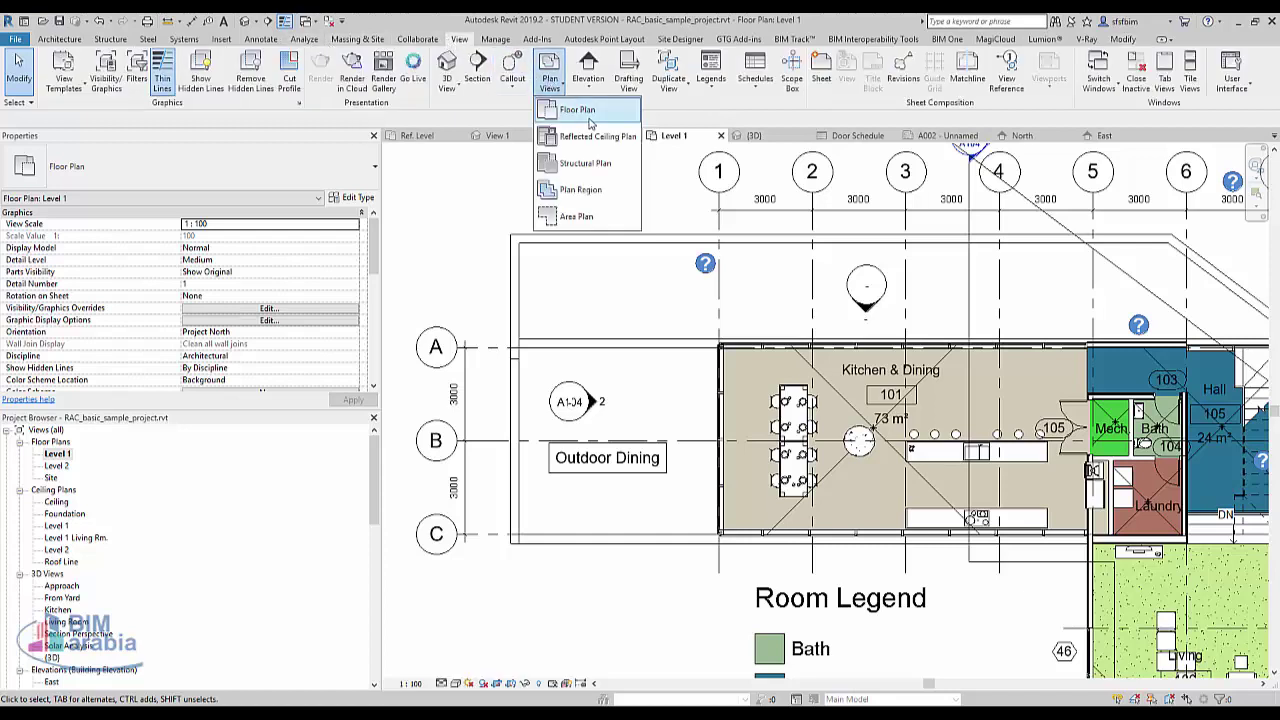
left_click(590, 124)
left_click(585, 336)
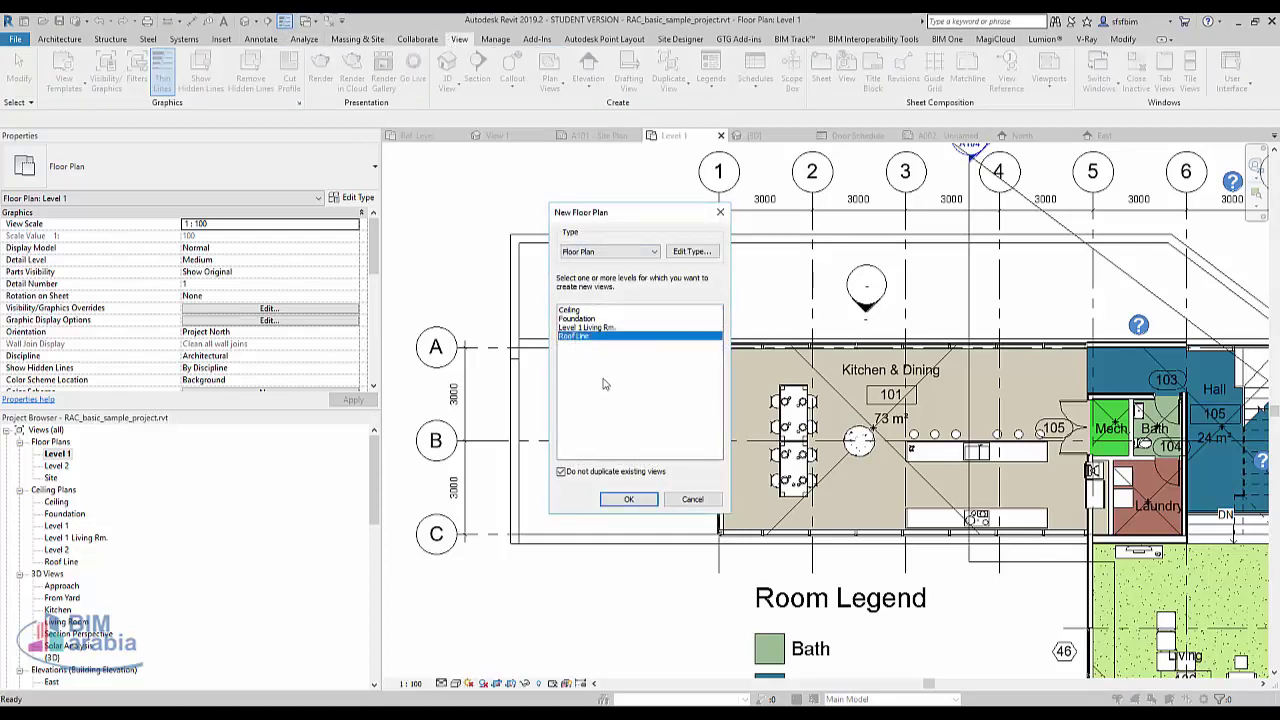
left_click(640, 504)
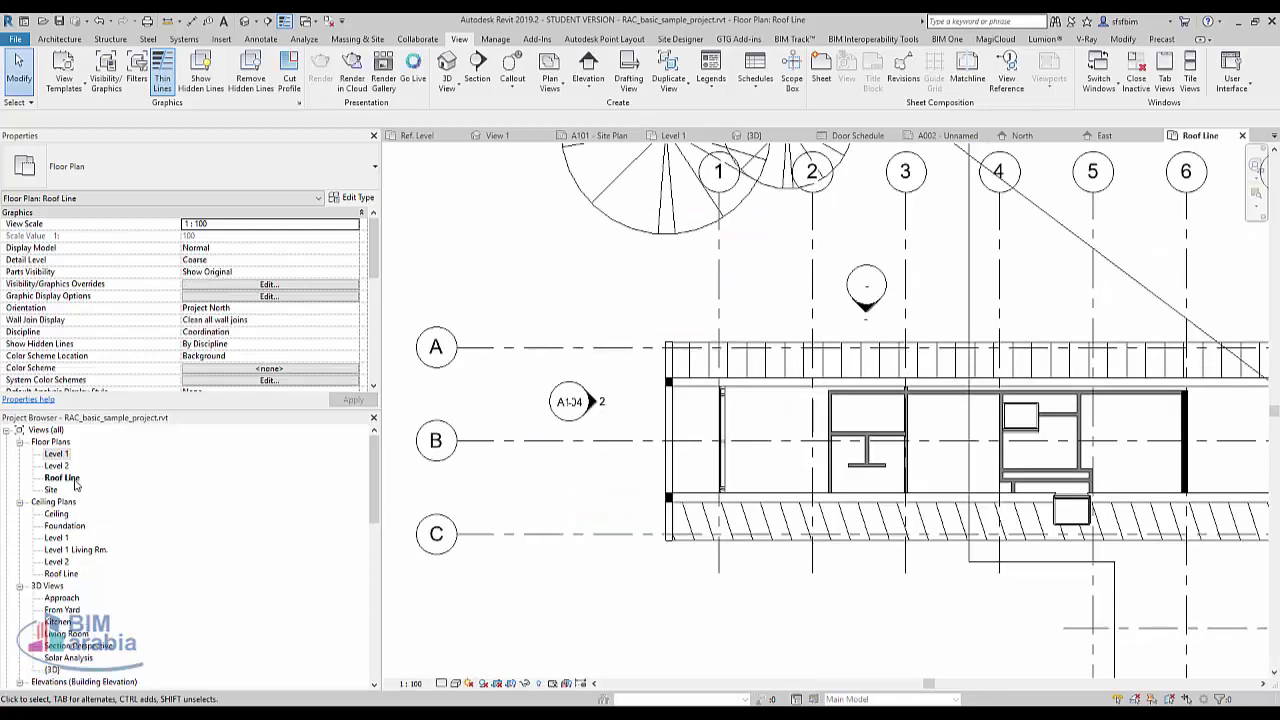
mouse_move(860, 652)
middle_mouse_down()
mouse_move(679, 602)
mouse_move(675, 656)
middle_mouse_up()
middle_click_drag(662, 414, 800, 400)
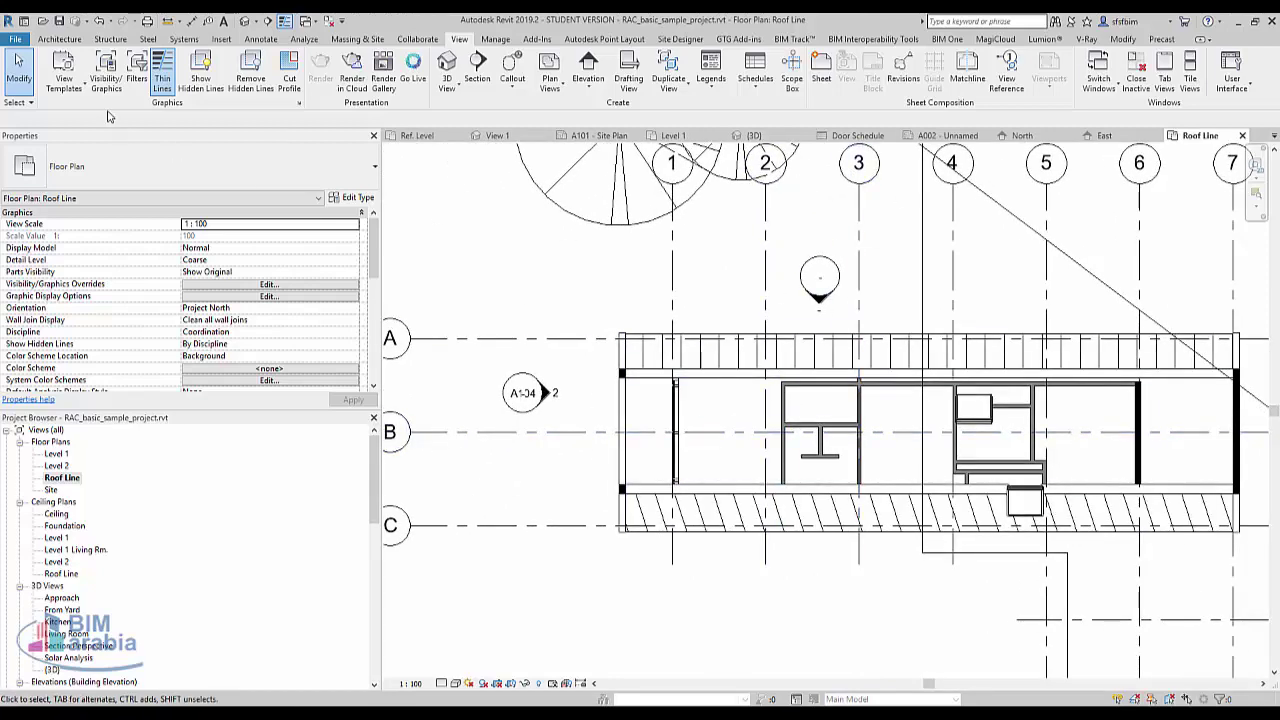
Step: Start a Model In-Place family in the Roofs category, keeping the name Roofs 1
left_click(59, 38)
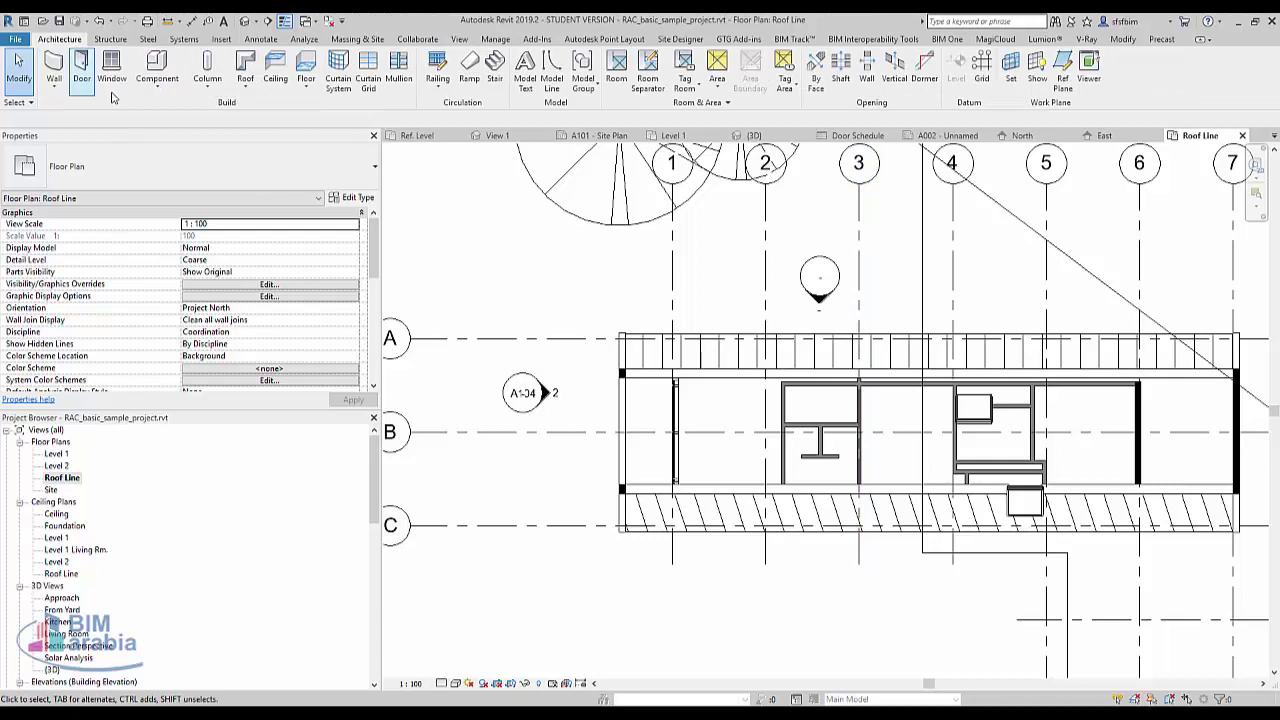
left_click(165, 92)
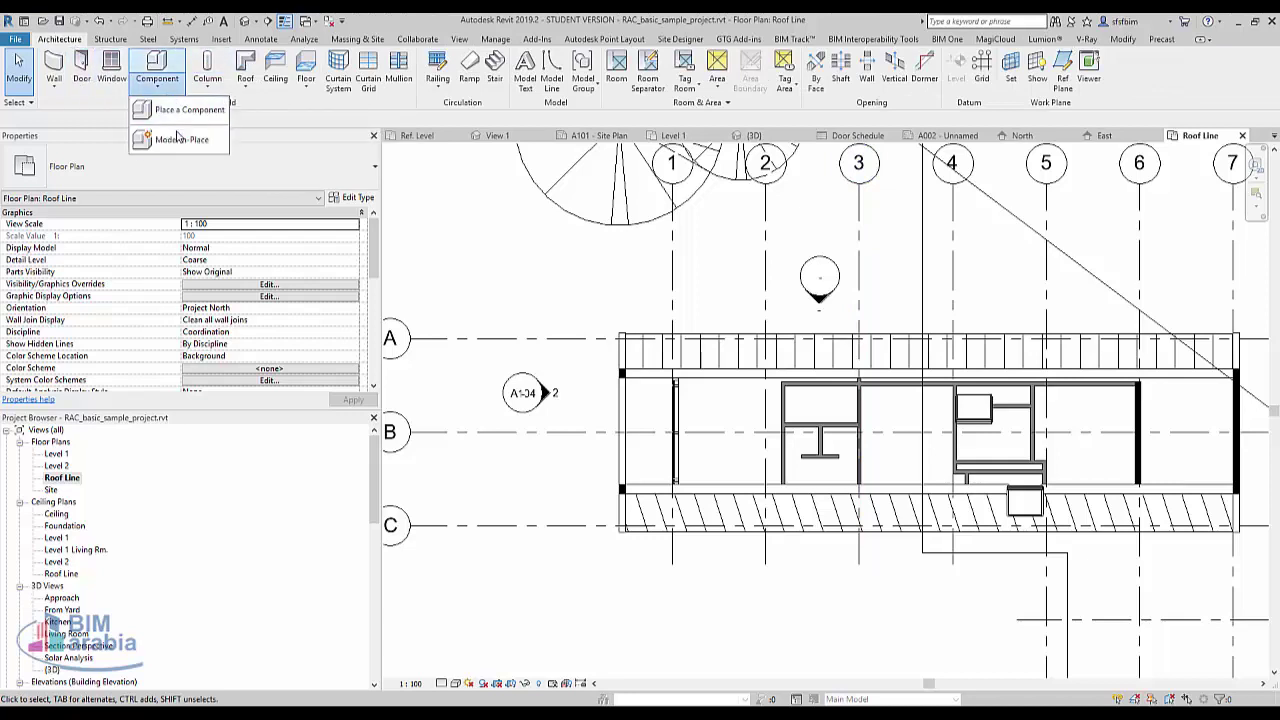
left_click(181, 139)
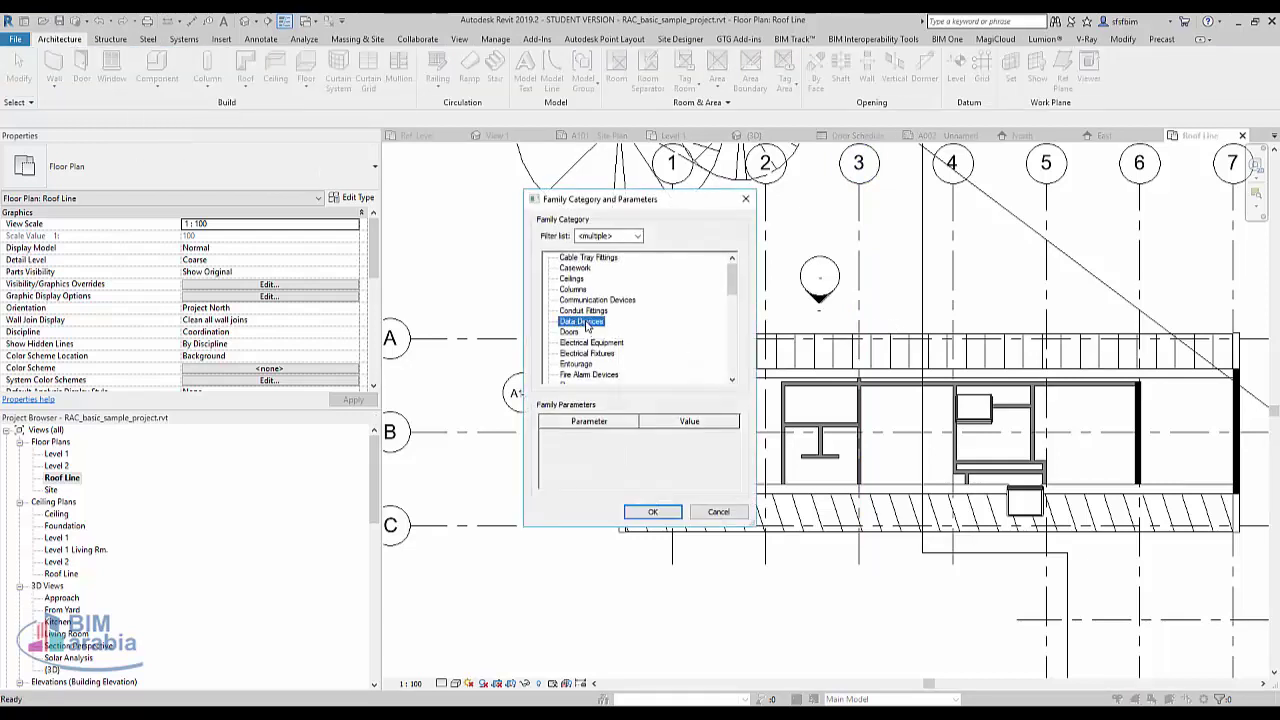
key("r")
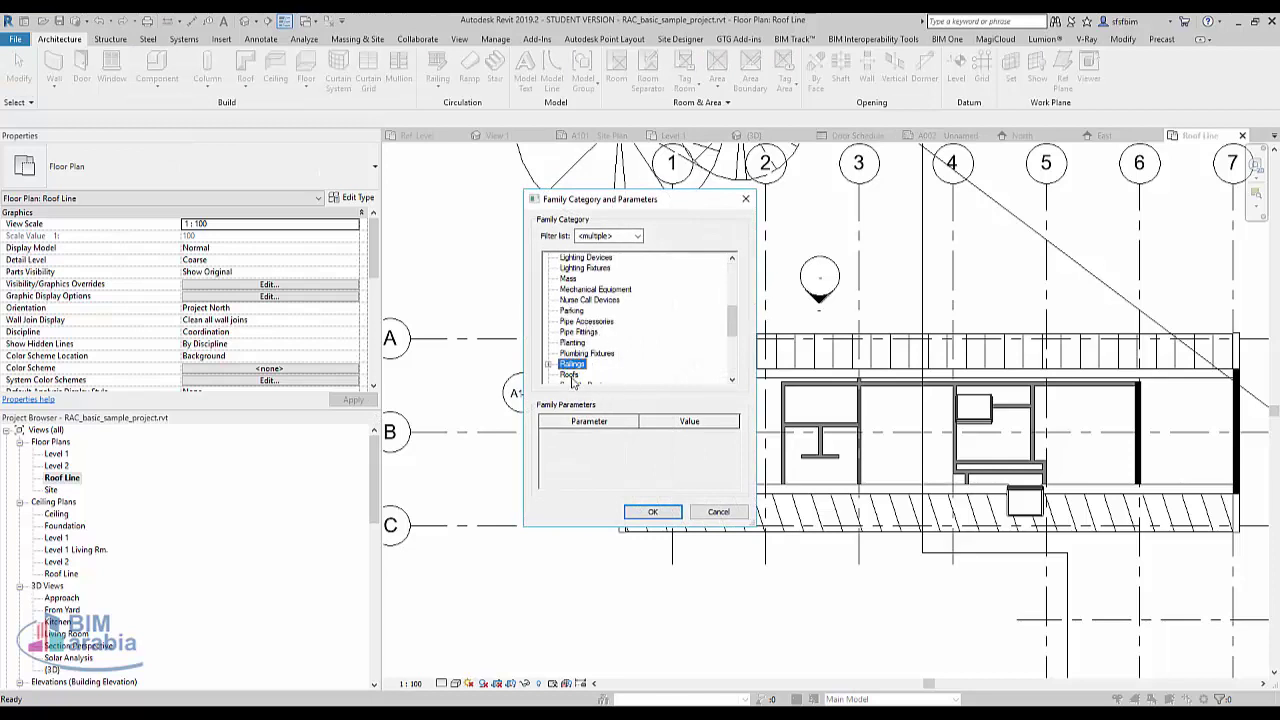
key("r")
left_click(651, 513)
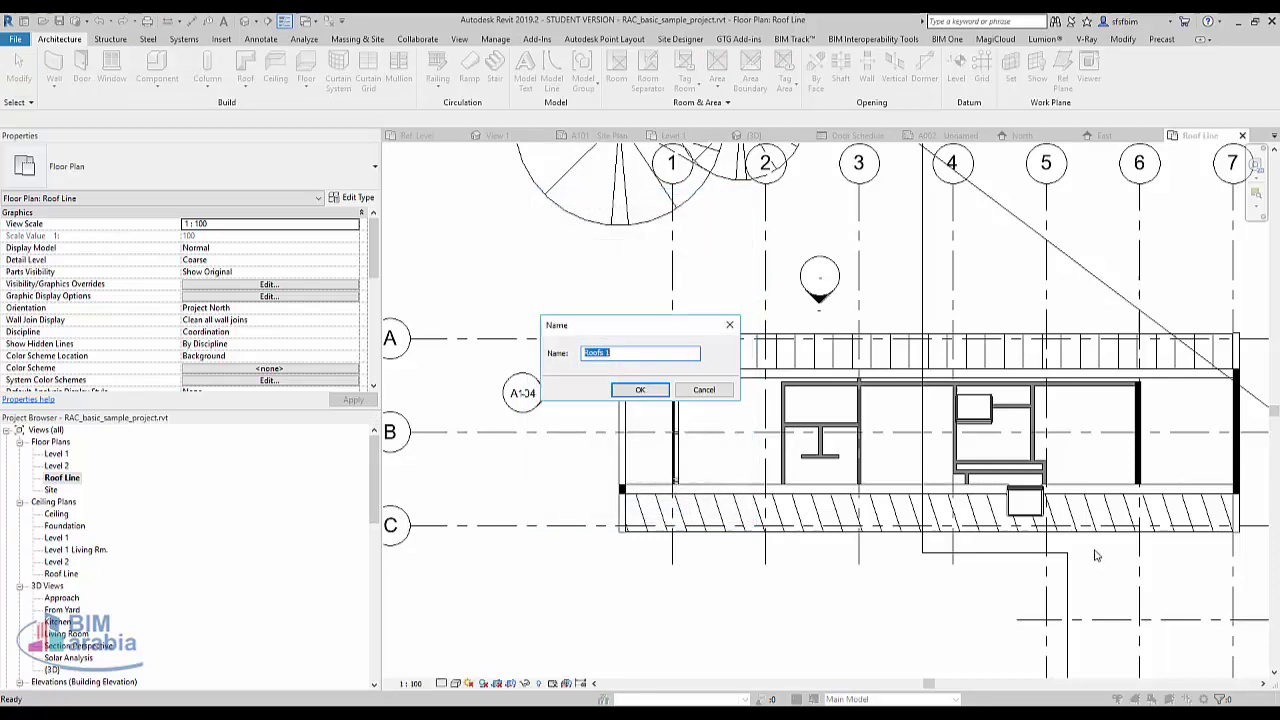
left_click(652, 394)
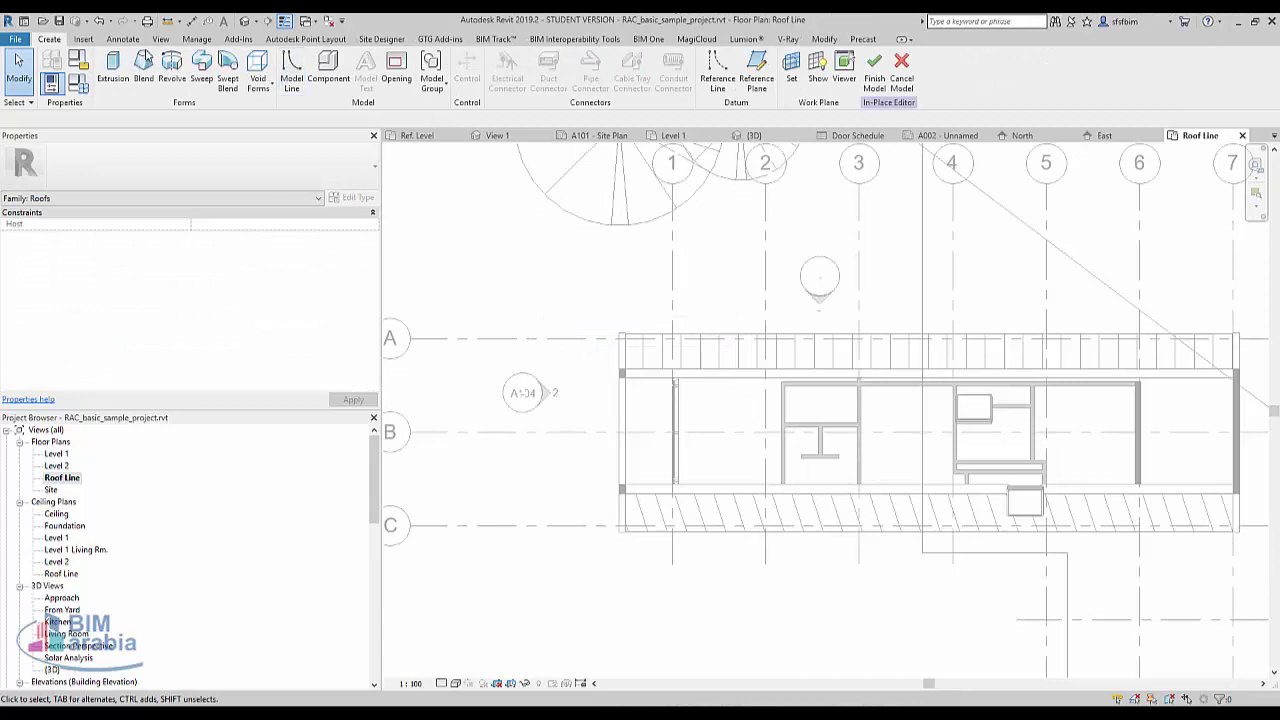
Step: Start a sweep and sketch its path with the Circle tool
left_click(202, 78)
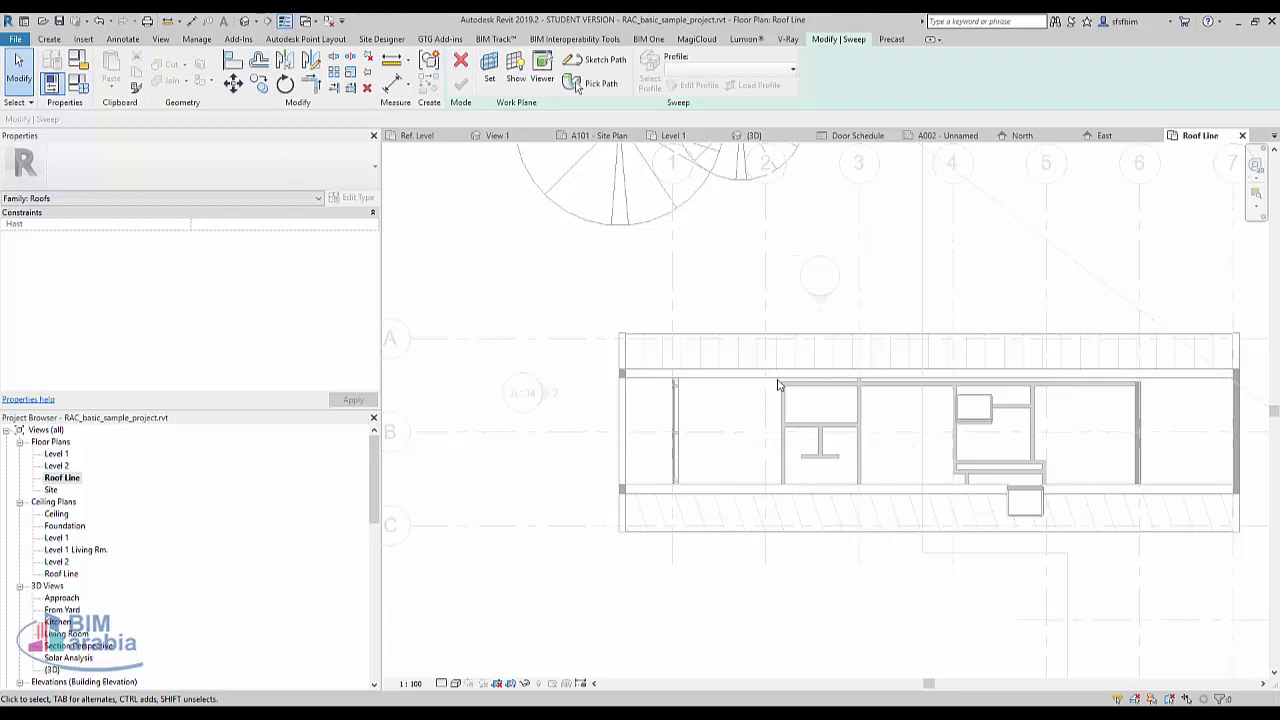
left_click(598, 60)
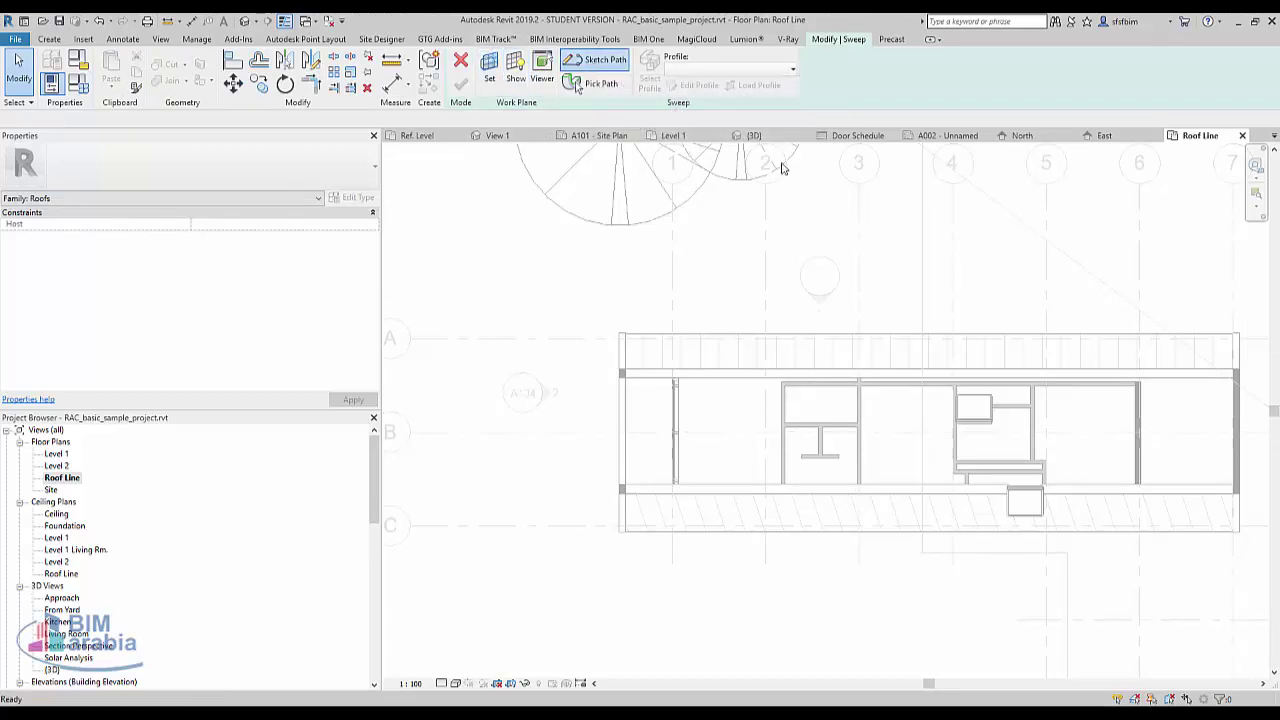
left_click(543, 60)
Step: Draw the path circle with radius 1400, centred on the interior wall
scroll(894, 434, "up", 2)
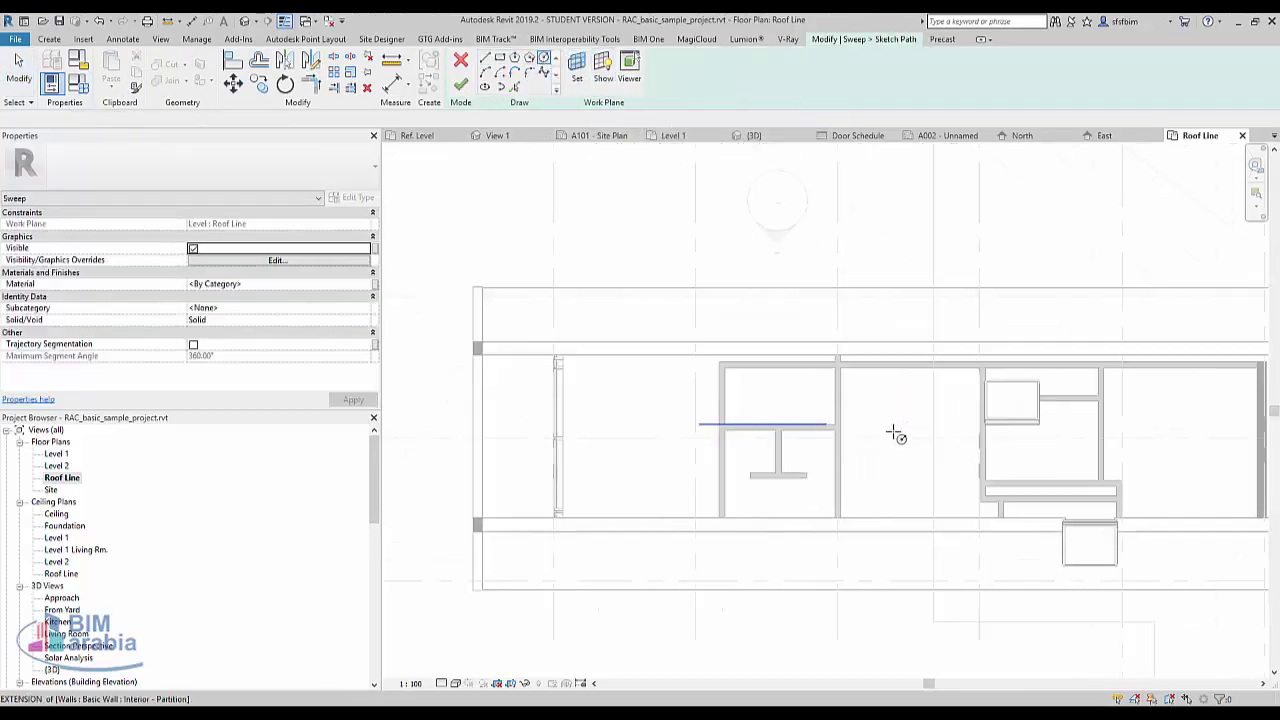
scroll(843, 443, "up", 2)
scroll(832, 413, "down", 2)
scroll(832, 413, "down", 1)
scroll(829, 400, "down", 1)
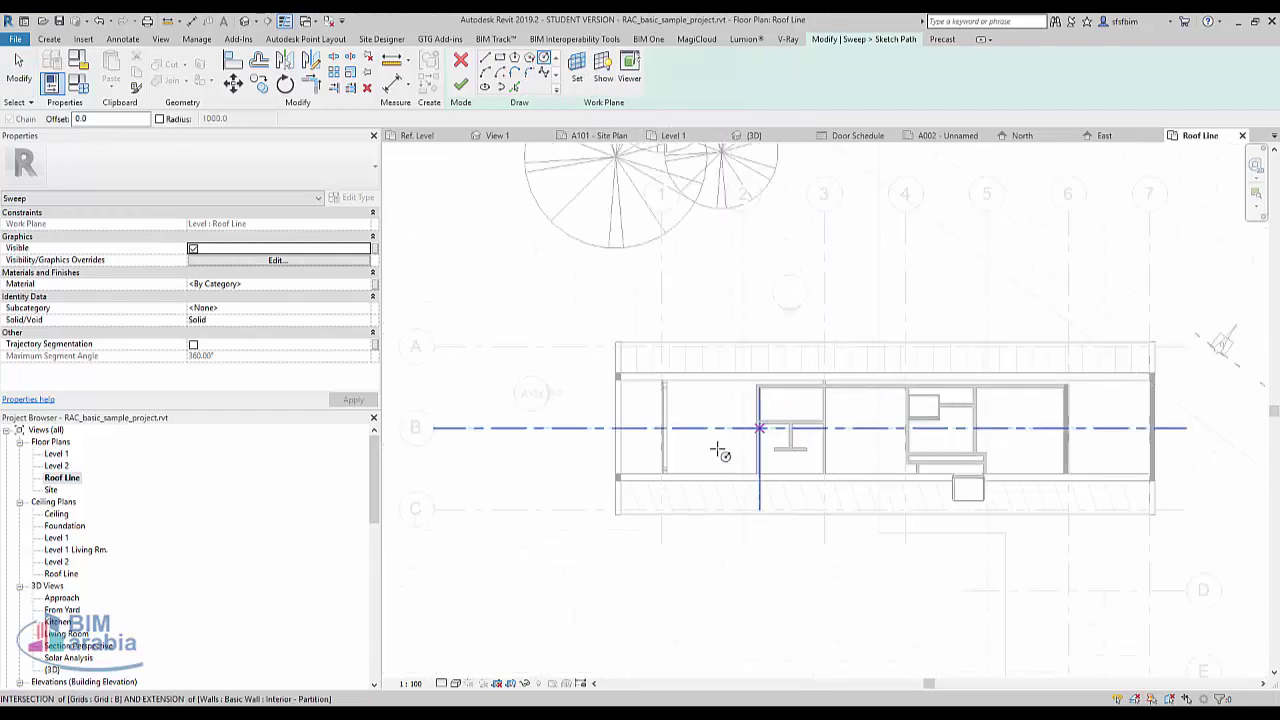
scroll(824, 435, "up", 2)
scroll(822, 415, "up", 2)
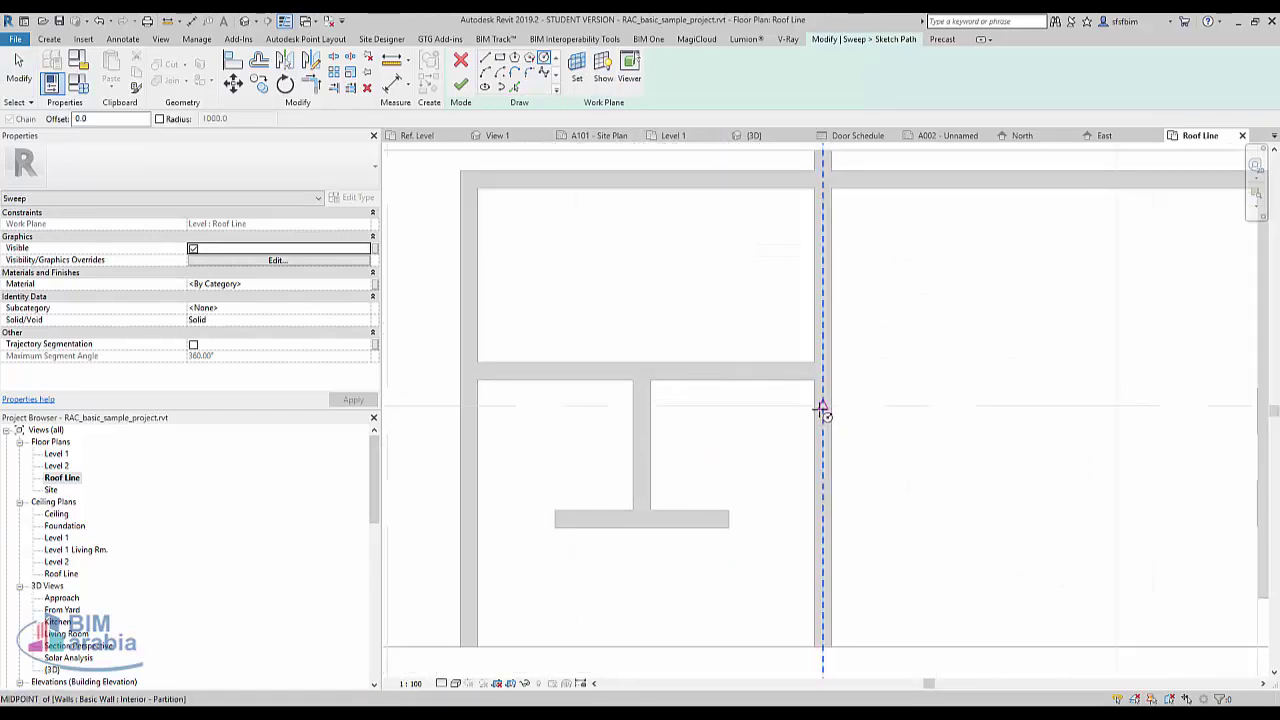
scroll(822, 410, "up", 2)
scroll(824, 405, "up", 2)
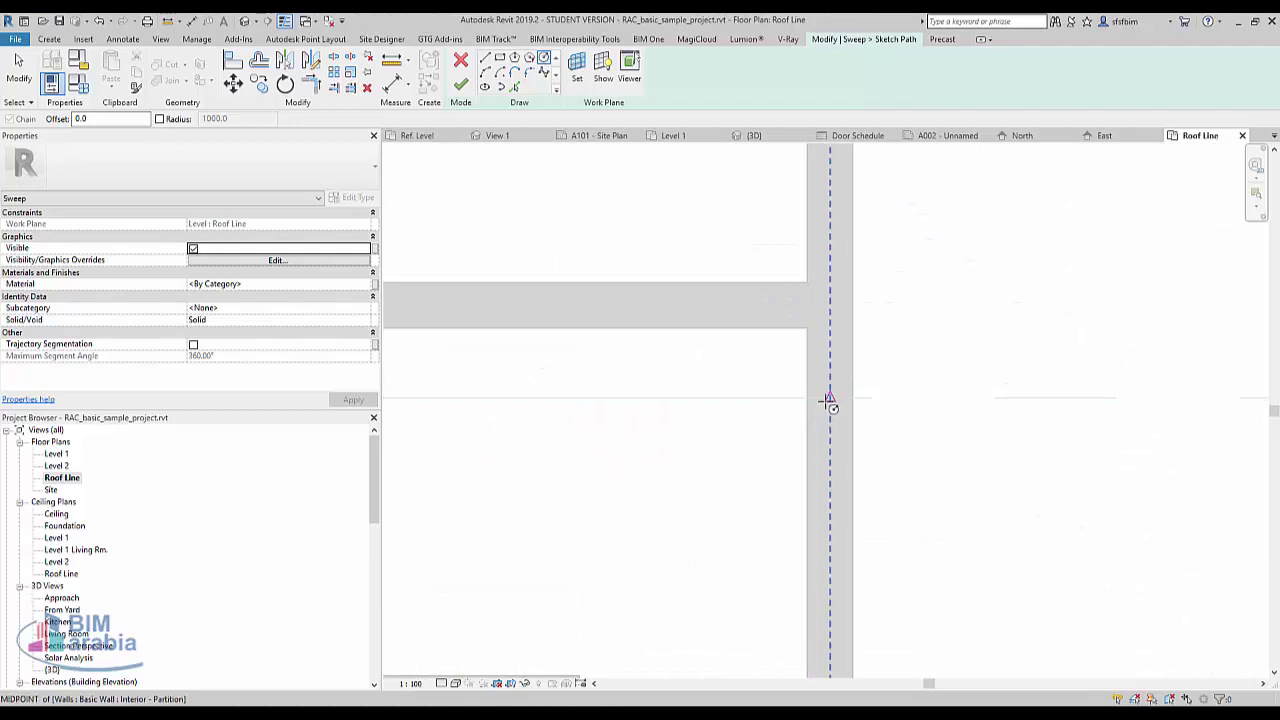
scroll(828, 400, "down", 3)
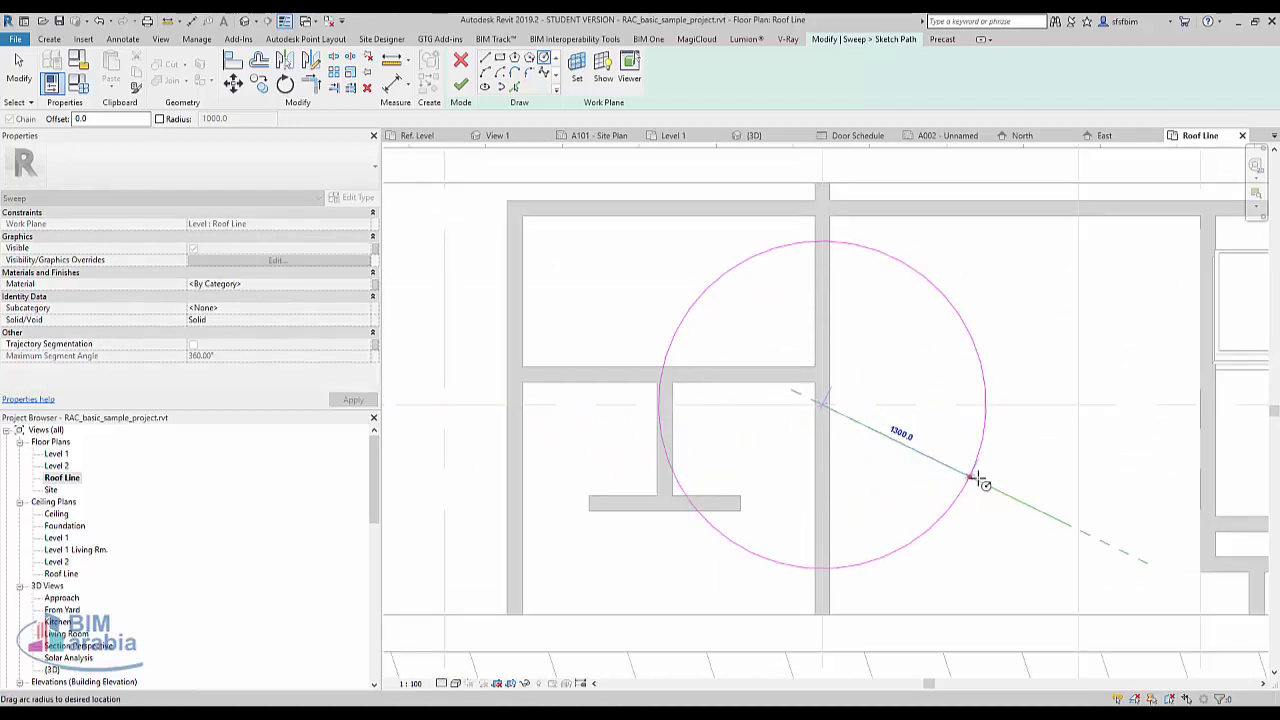
left_click(1000, 412)
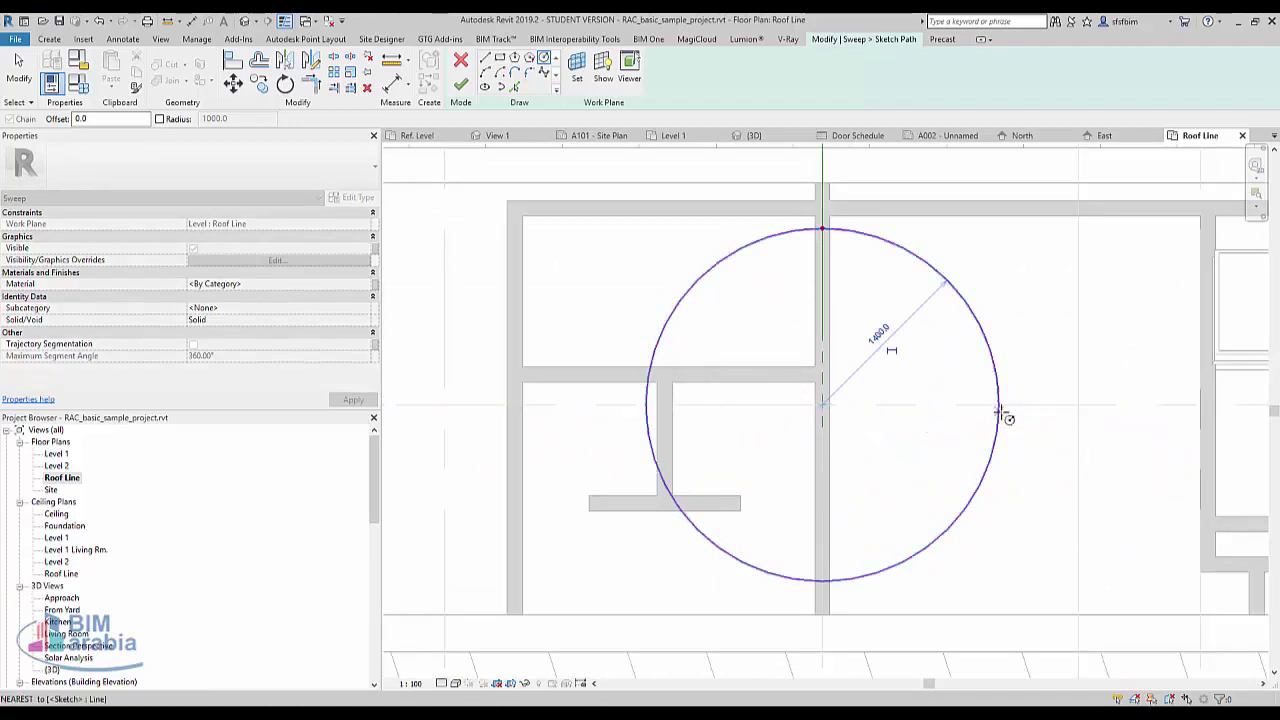
Step: Finish the circular path and open the sweep profile in Elevation: East
left_click(460, 85)
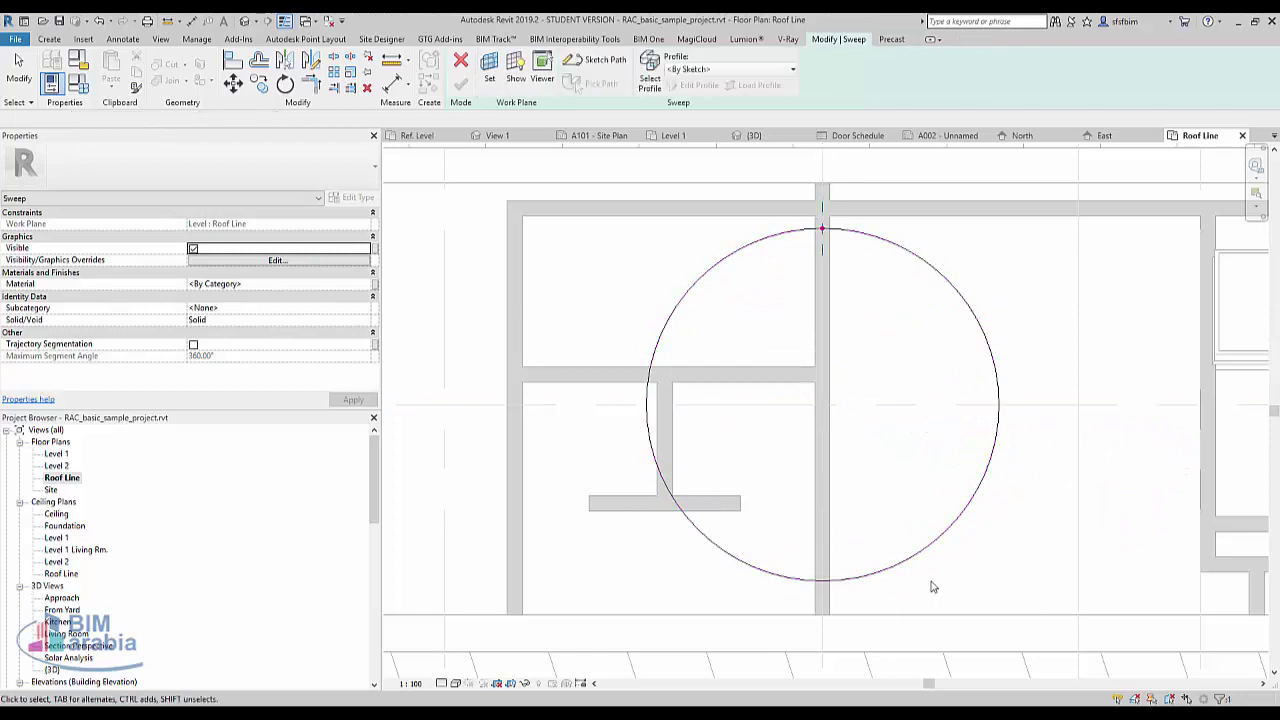
scroll(701, 231, "down", 2)
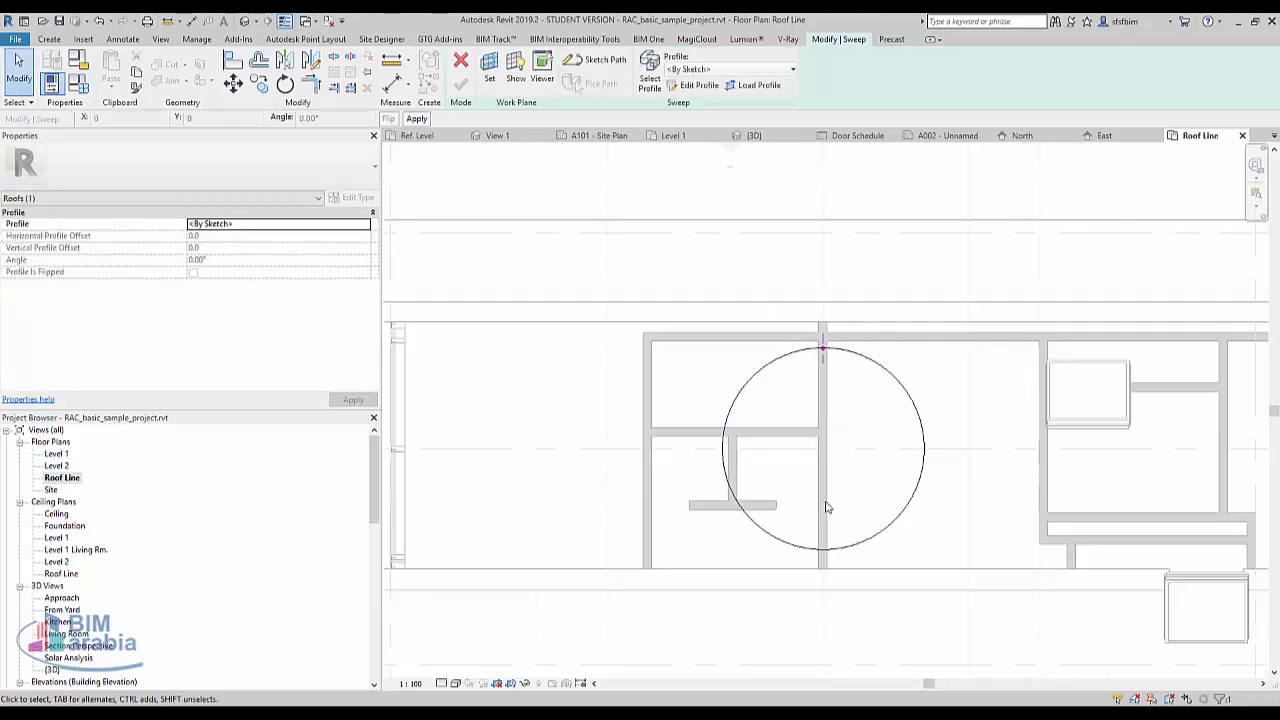
scroll(729, 213, "down", 3)
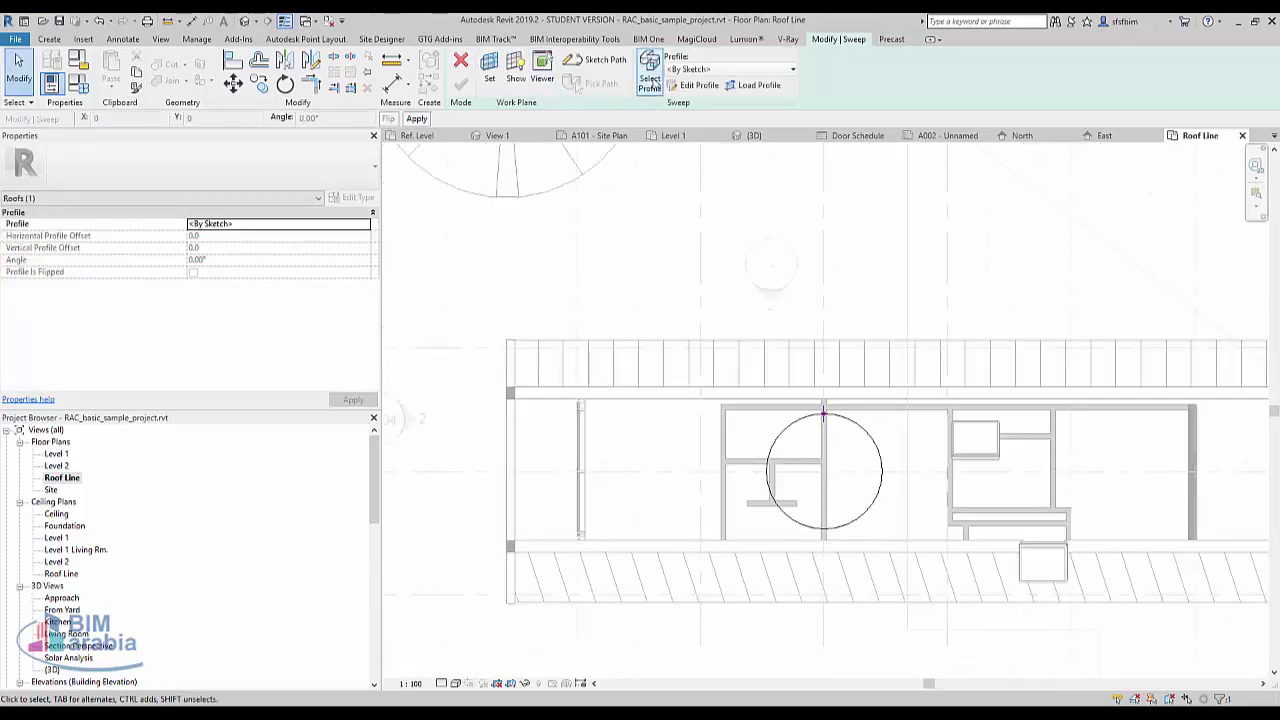
left_click(688, 90)
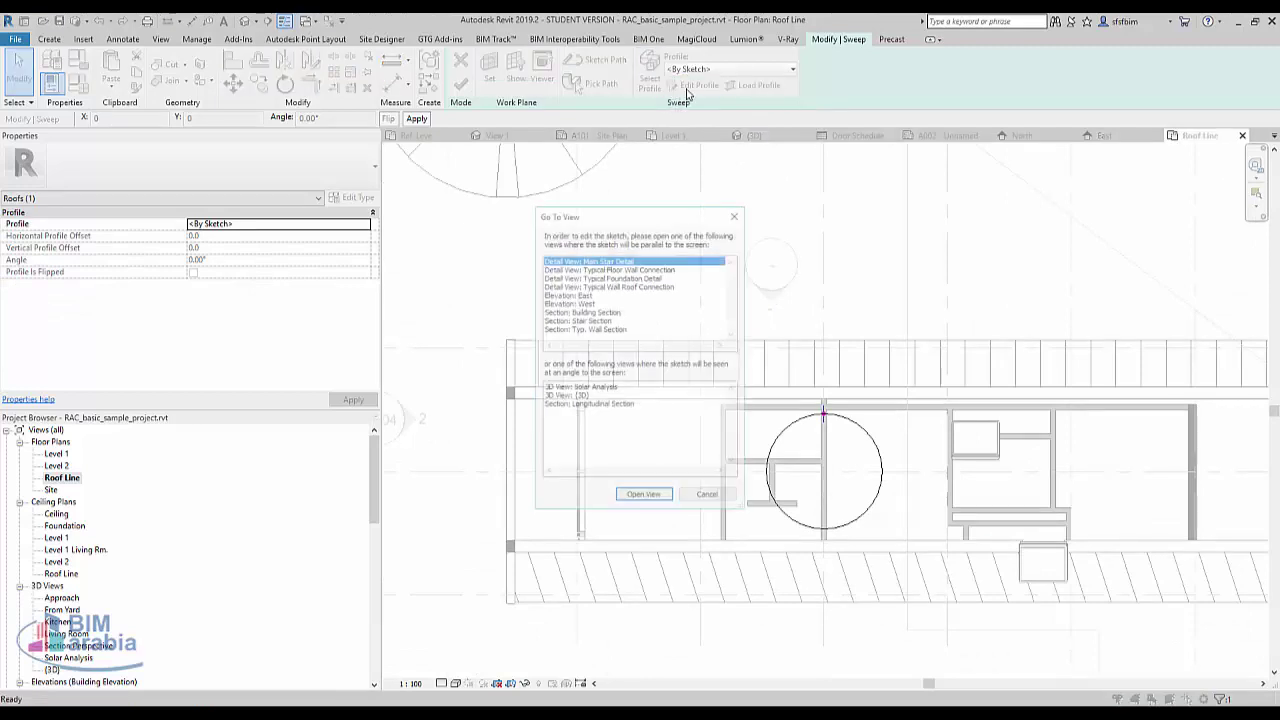
left_click(583, 295)
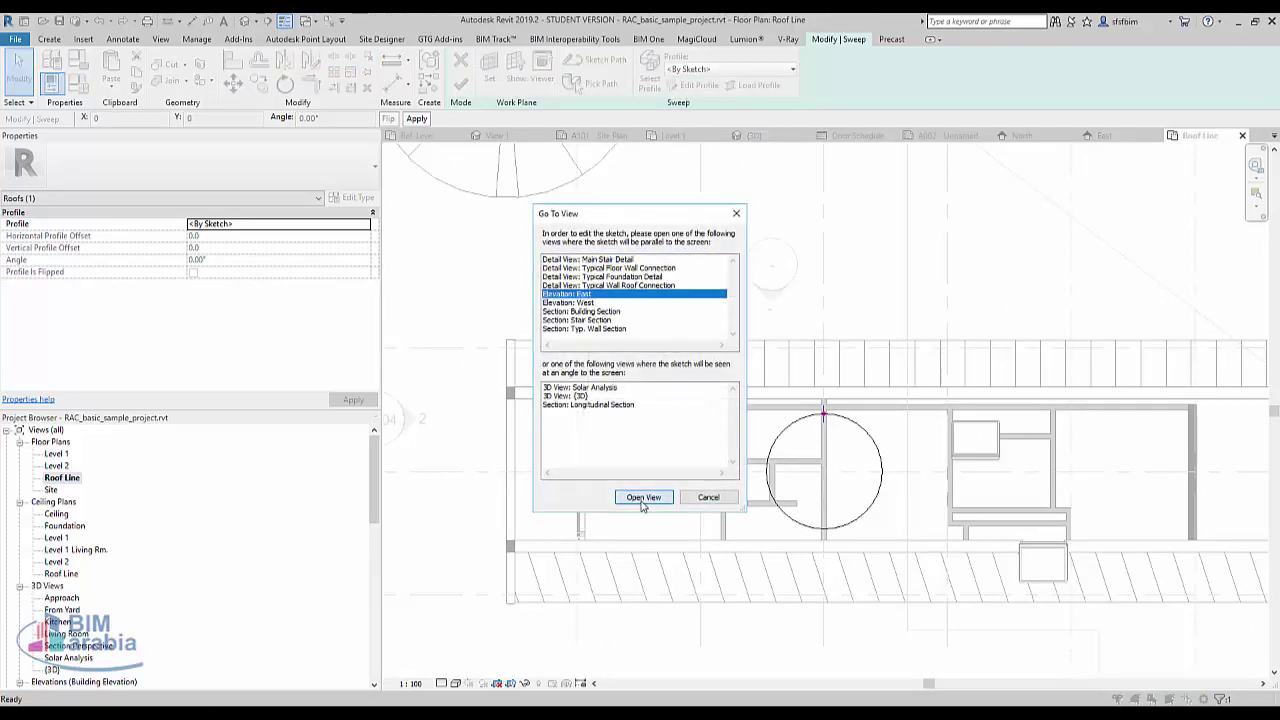
left_click(643, 497)
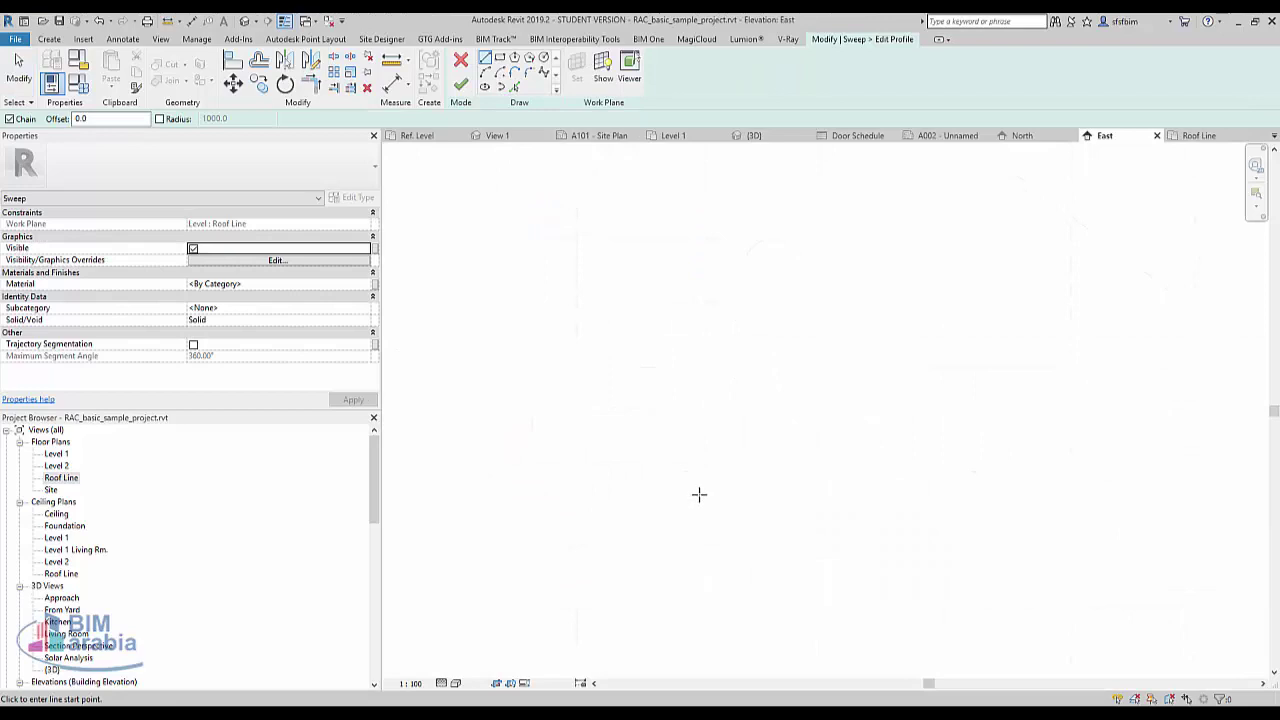
Step: Discard a trial 1540 vertical profile line and an abandoned rectangle
scroll(790, 400, "up", 3)
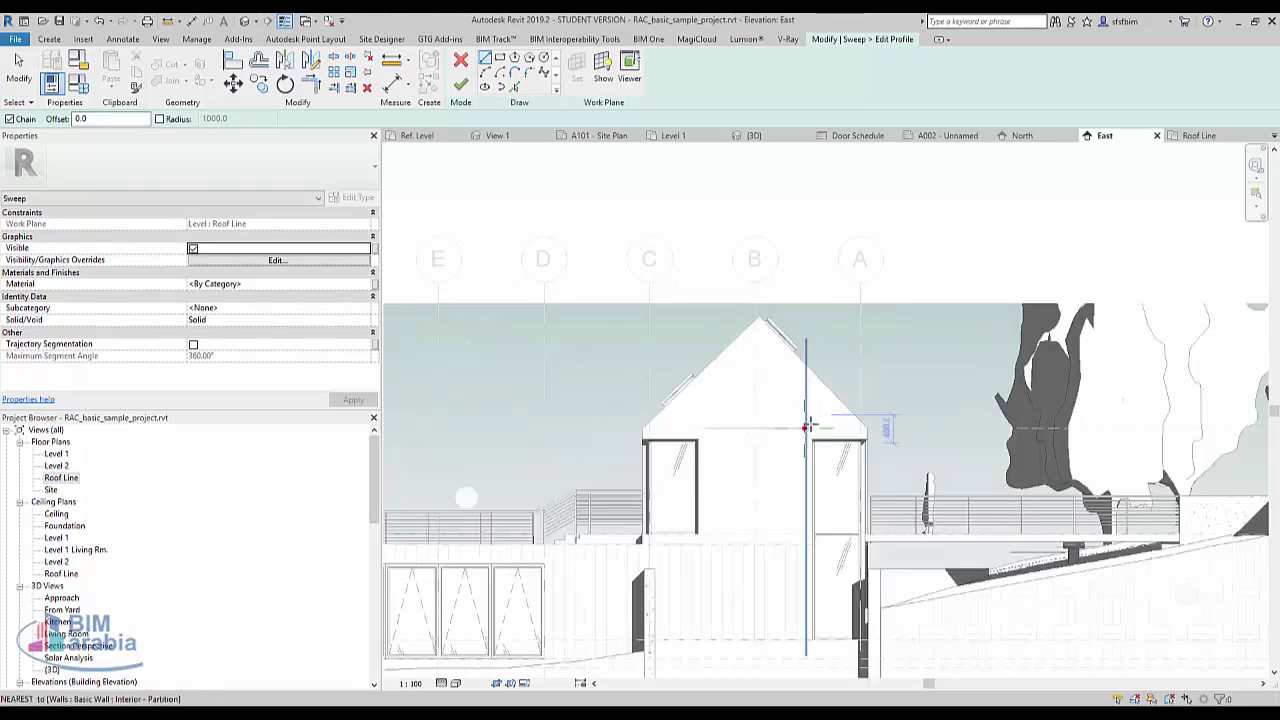
scroll(806, 428, "up", 5)
left_click(606, 437)
left_click(606, 188)
mouse_move(788, 188)
middle_mouse_down()
mouse_move(797, 229)
mouse_move(782, 269)
middle_mouse_up()
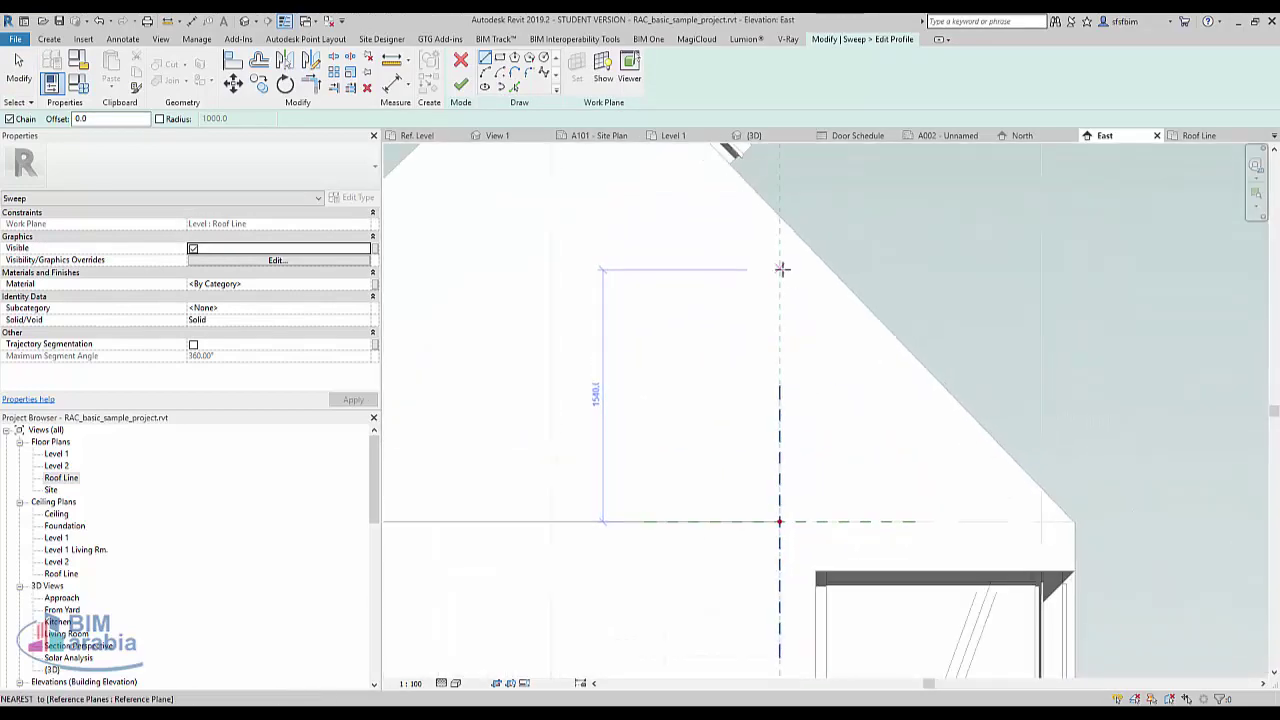
scroll(782, 269, "down", 2)
key("ctrl+z")
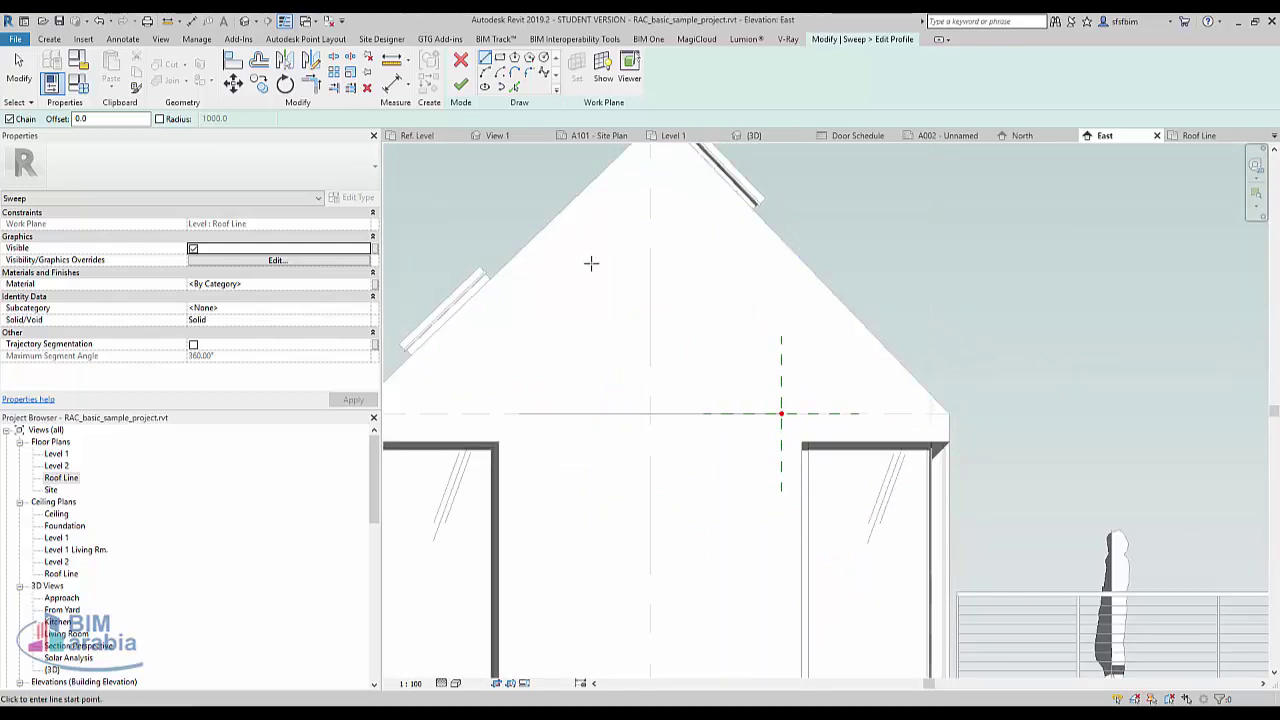
left_click(500, 62)
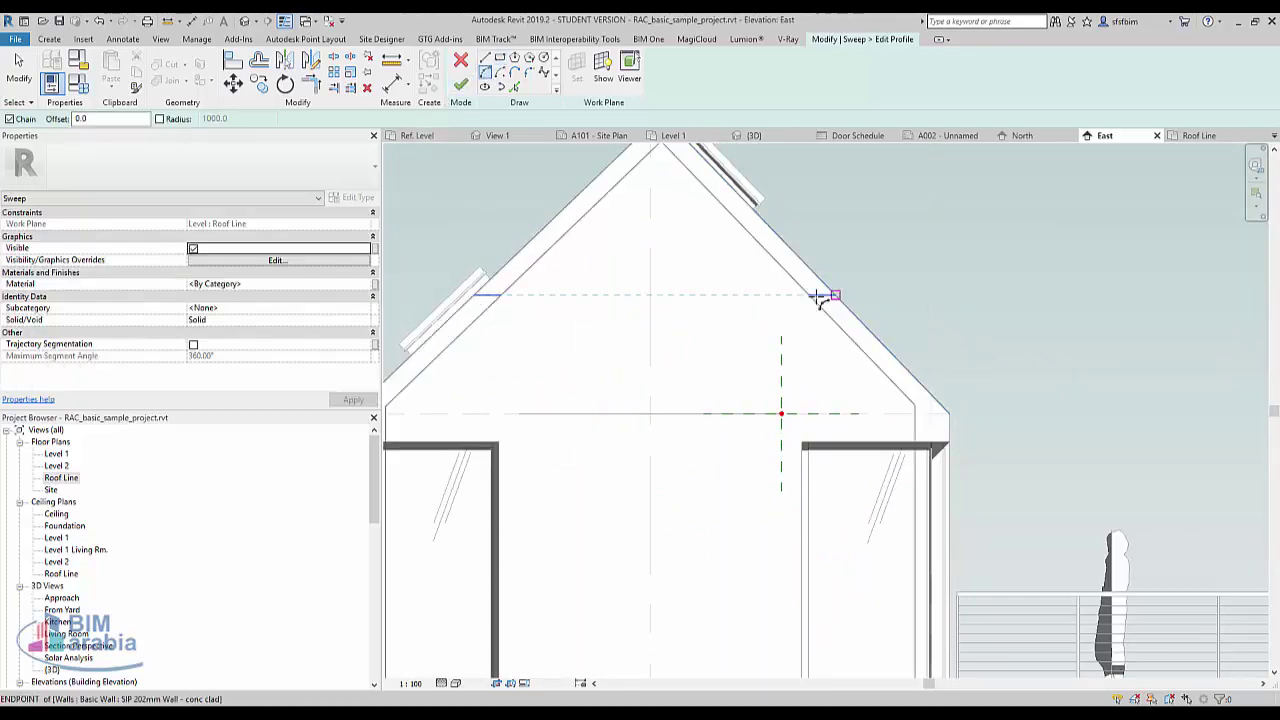
left_click(677, 413)
key("Escape")
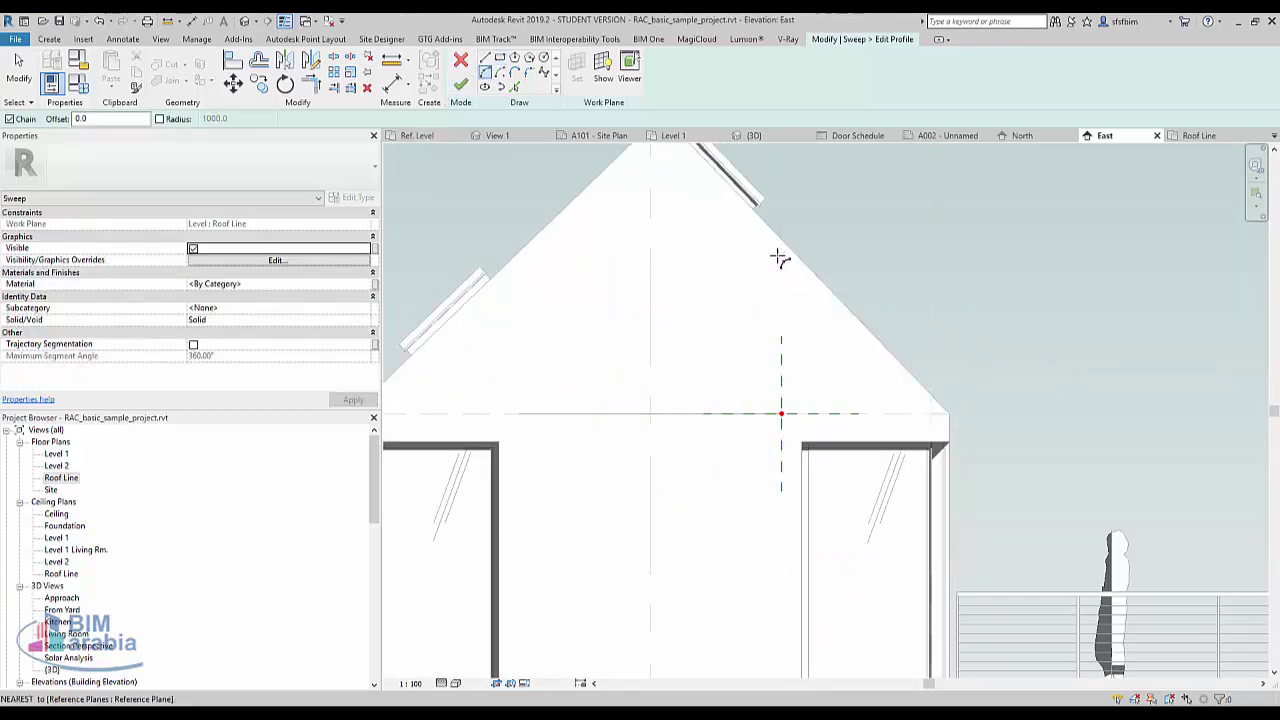
Step: Sketch chained Start-End-Radius arcs following the sloping roof edge
left_click(781, 305)
scroll(830, 285, "up", 3)
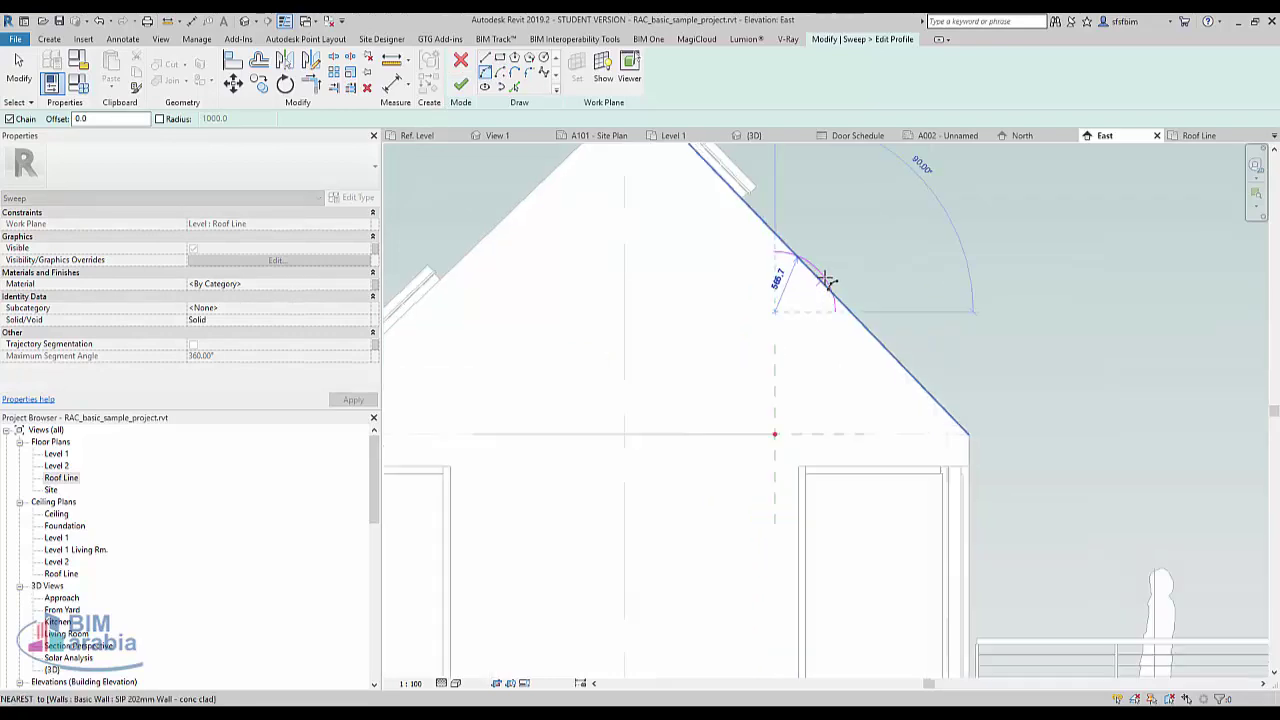
left_click(820, 290)
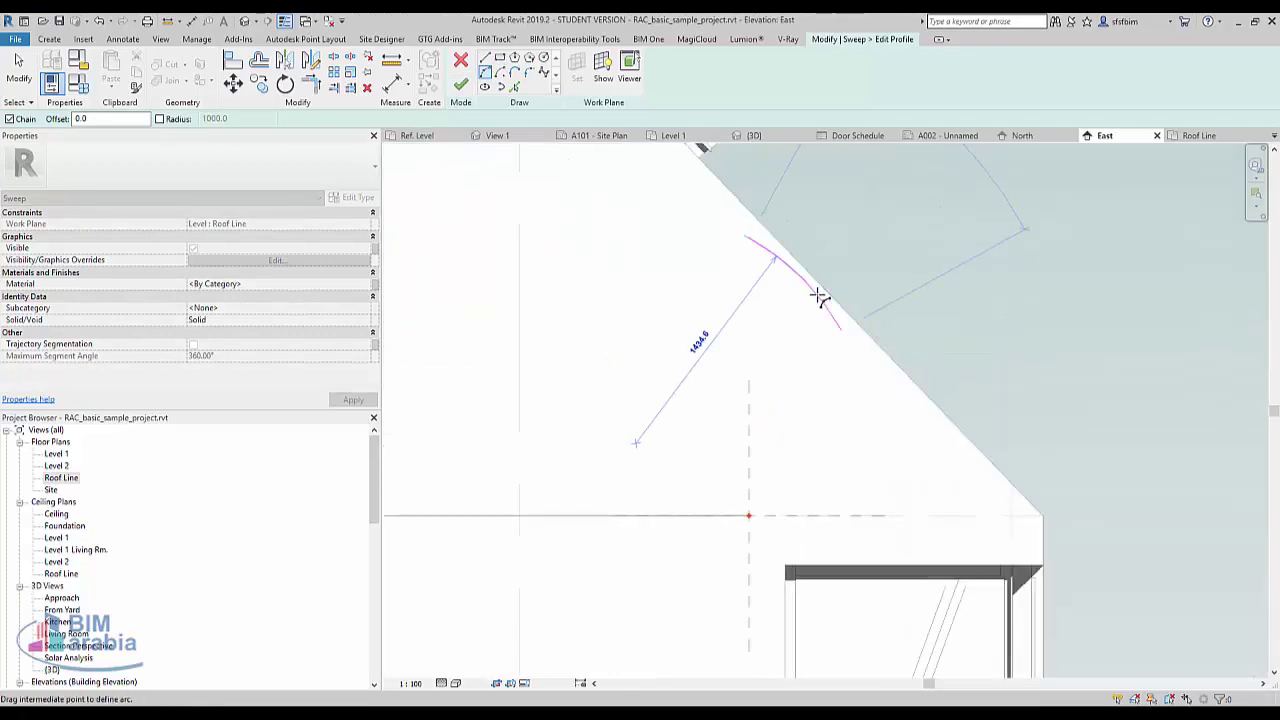
left_click(818, 296)
left_click(944, 428)
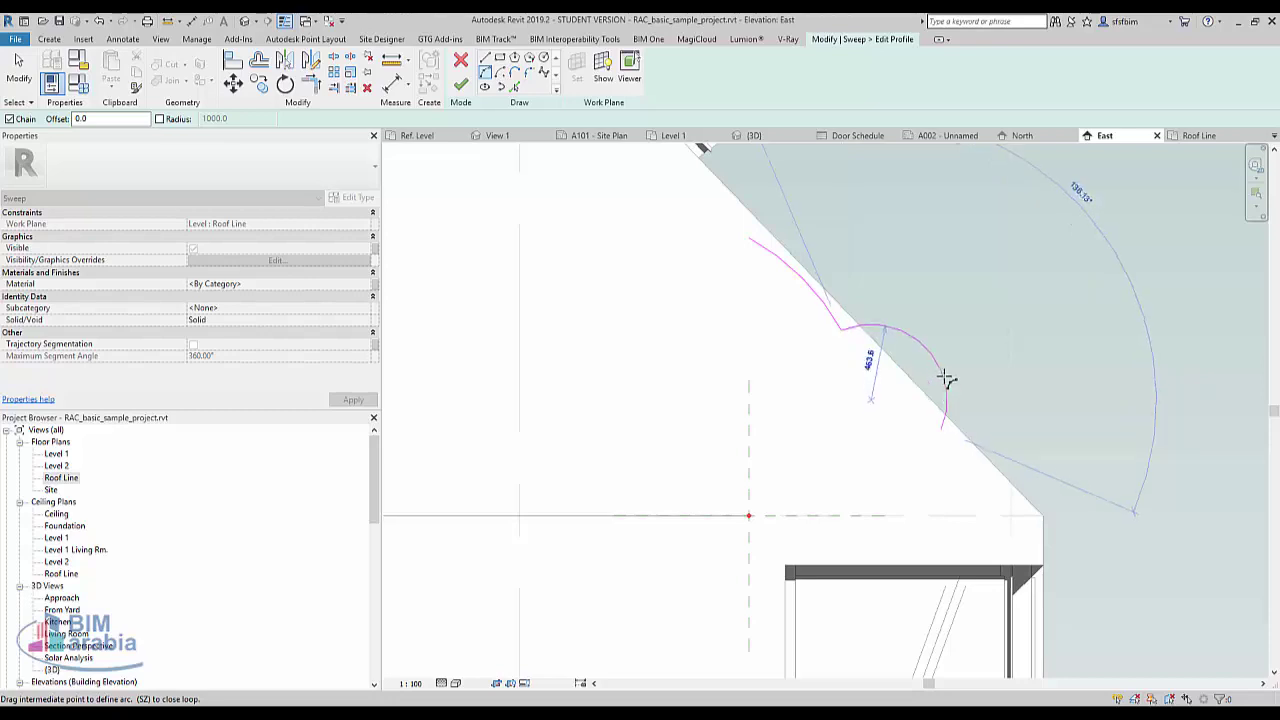
left_click(928, 389)
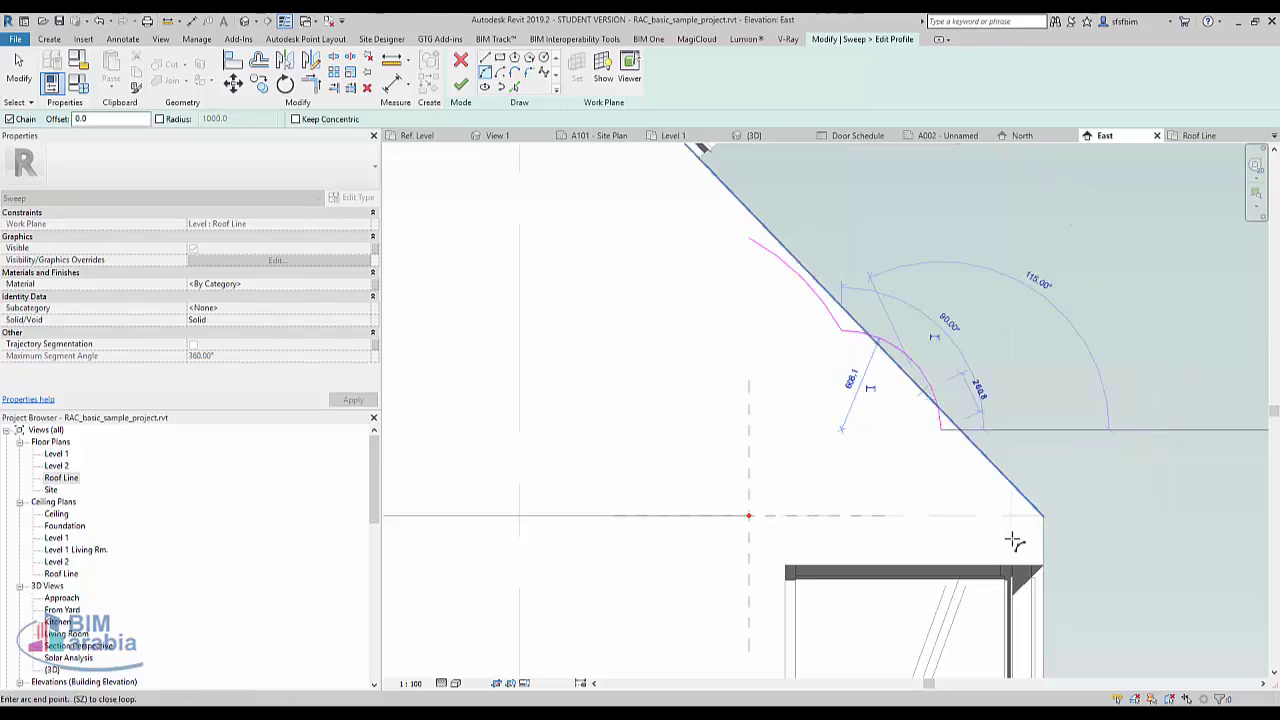
scroll(996, 490, "up", 3)
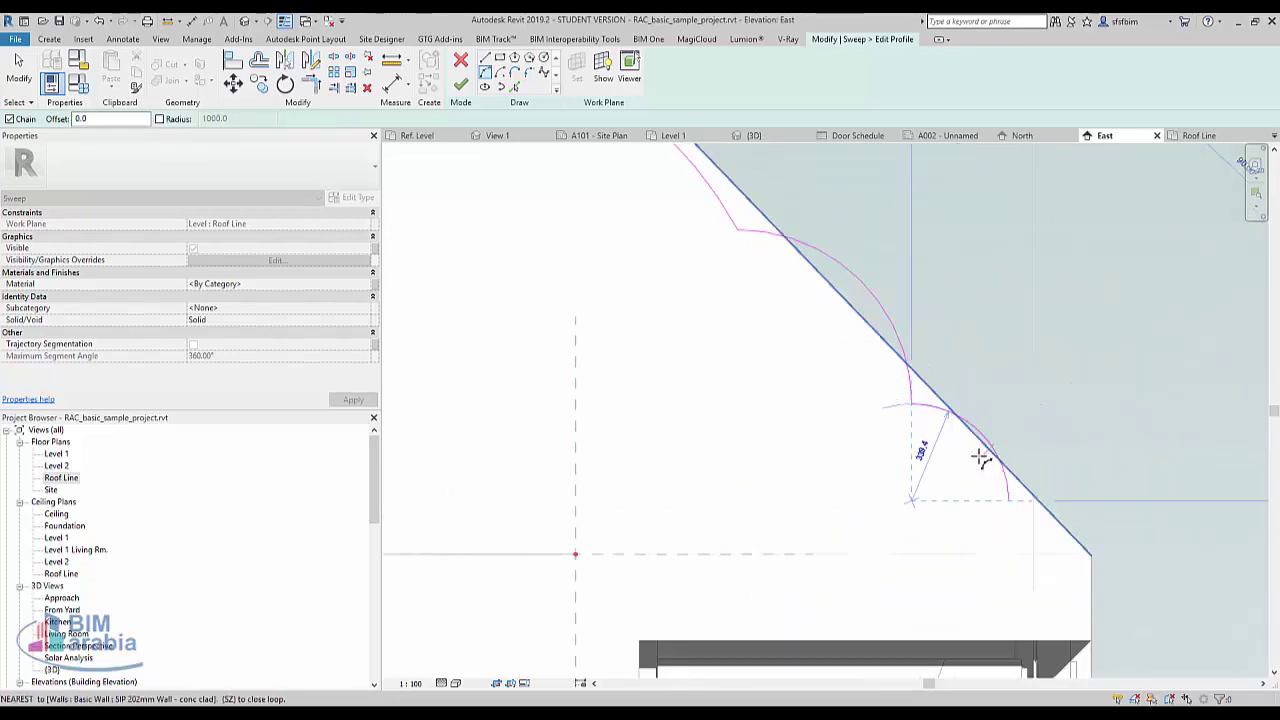
left_click(1005, 497)
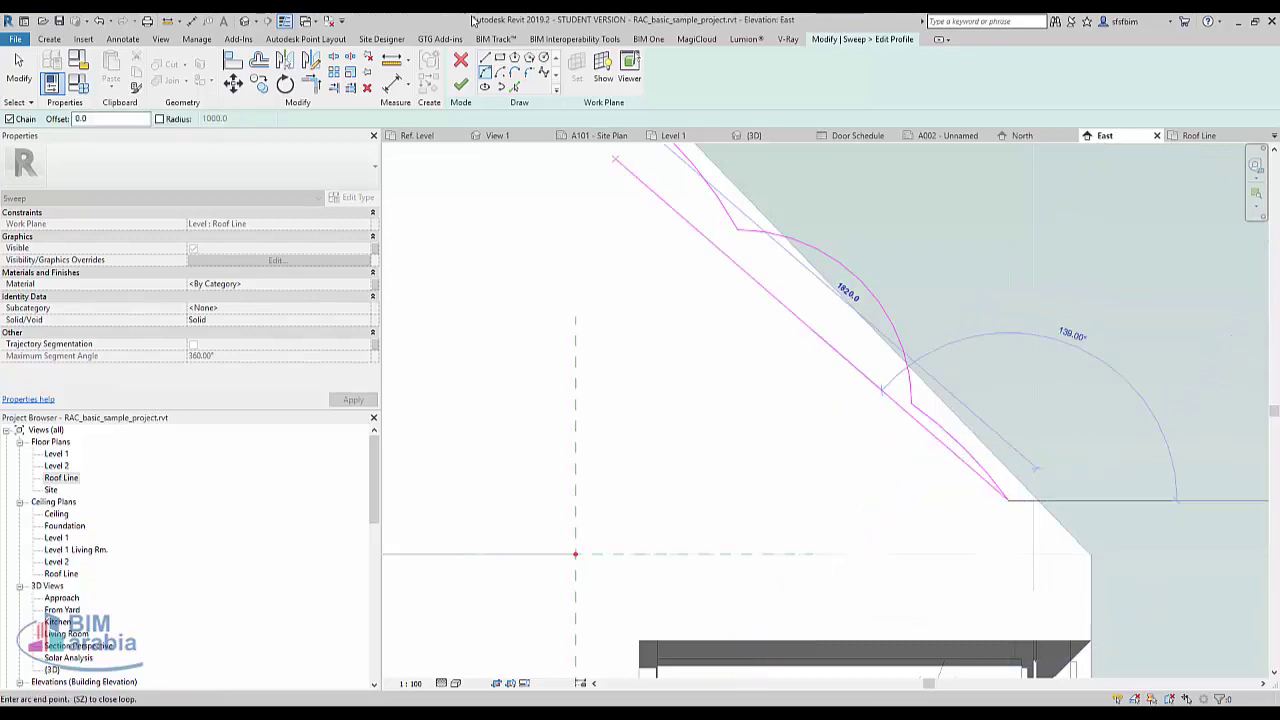
Step: Add a straight line from the arc end down to the level line
left_click(484, 60)
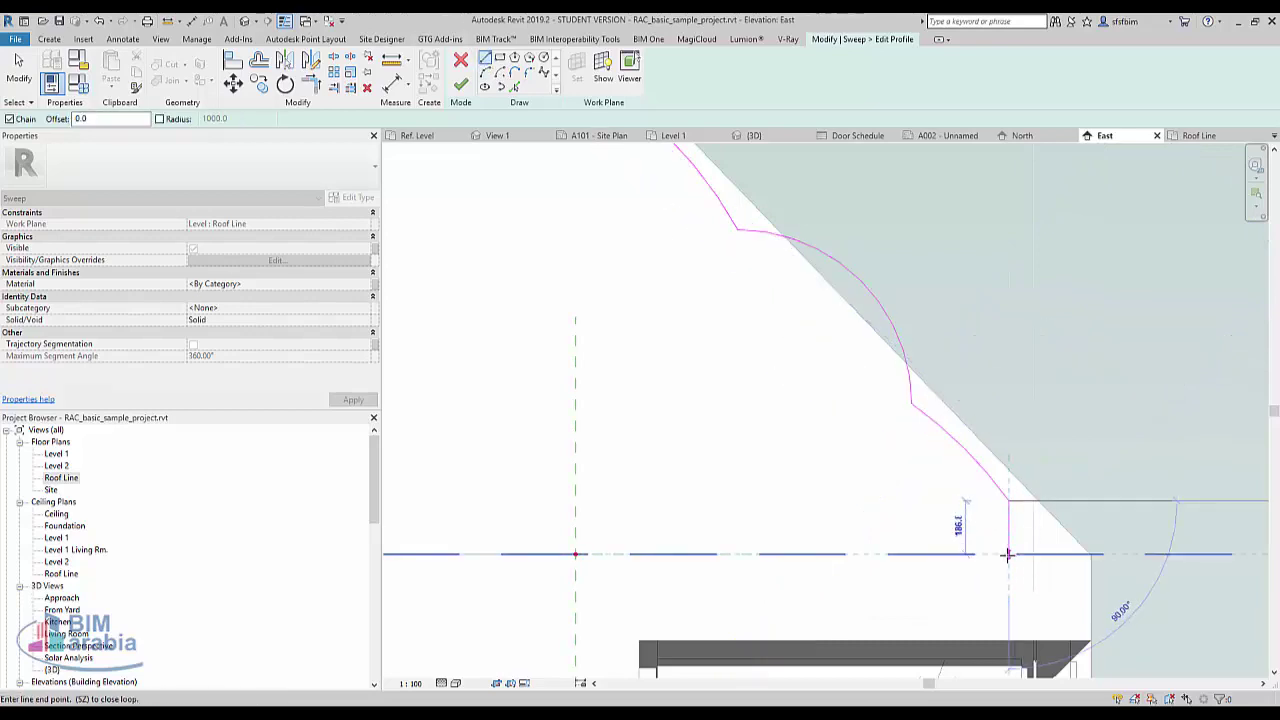
left_click(992, 556)
scroll(992, 560, "down", 2)
key("Escape")
key("Escape")
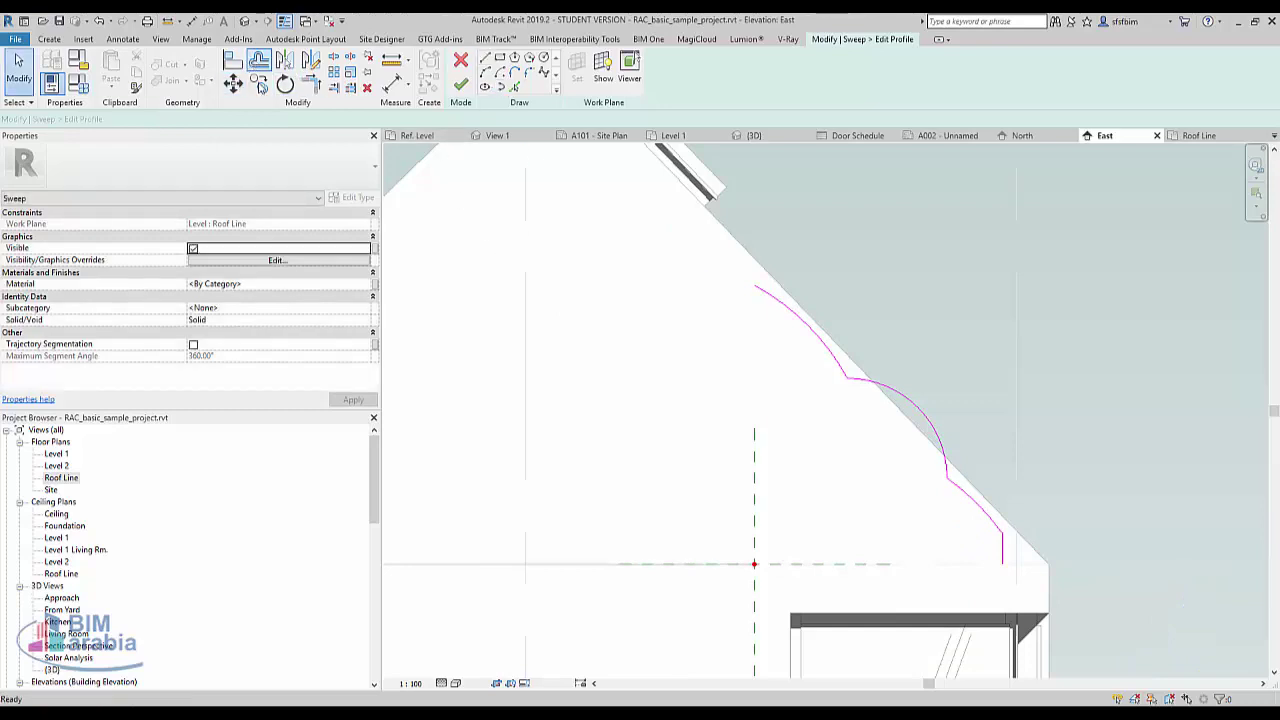
Step: Offset the whole profile chain by 80 to form the moulding's second edge
left_click(259, 84)
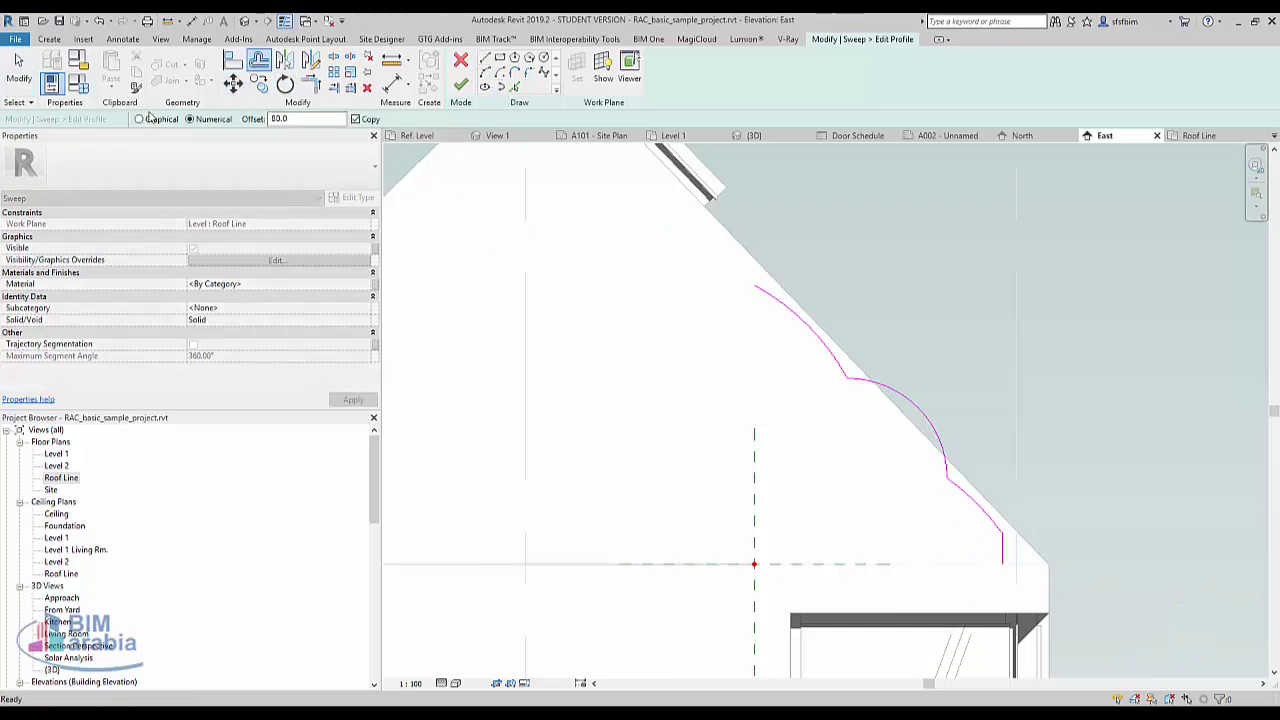
key("Tab")
left_click(822, 348)
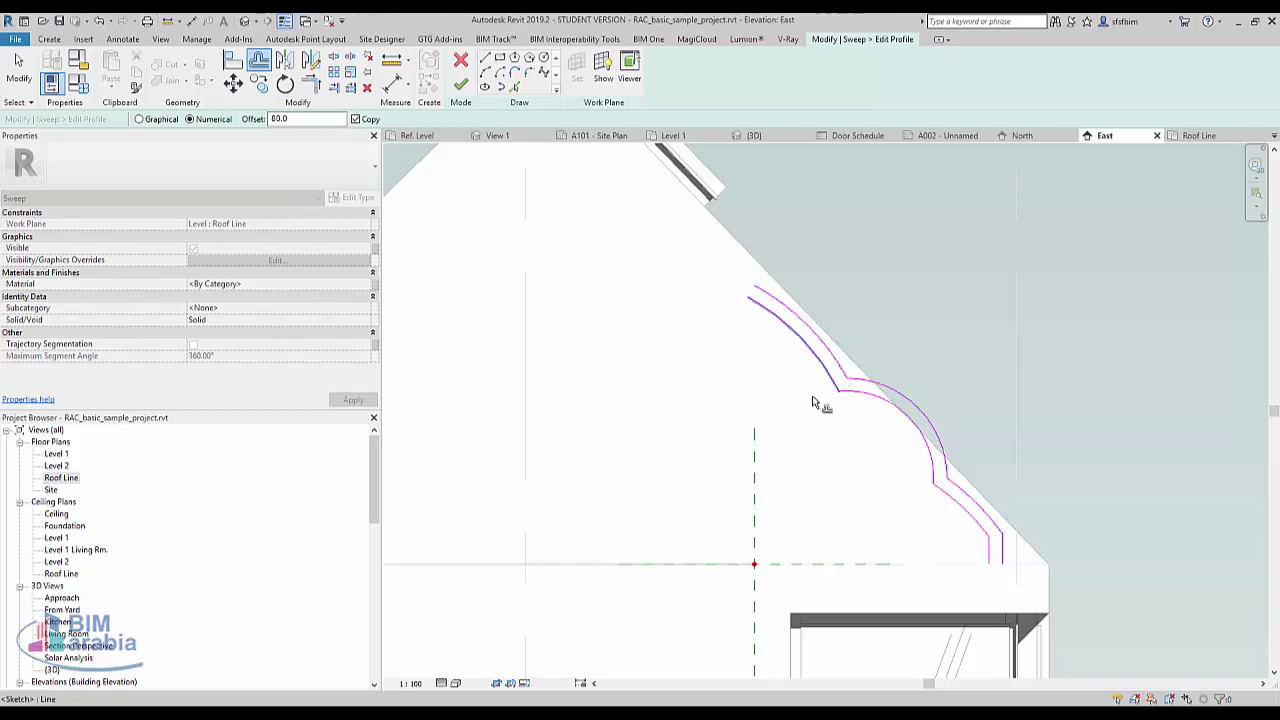
key("Escape")
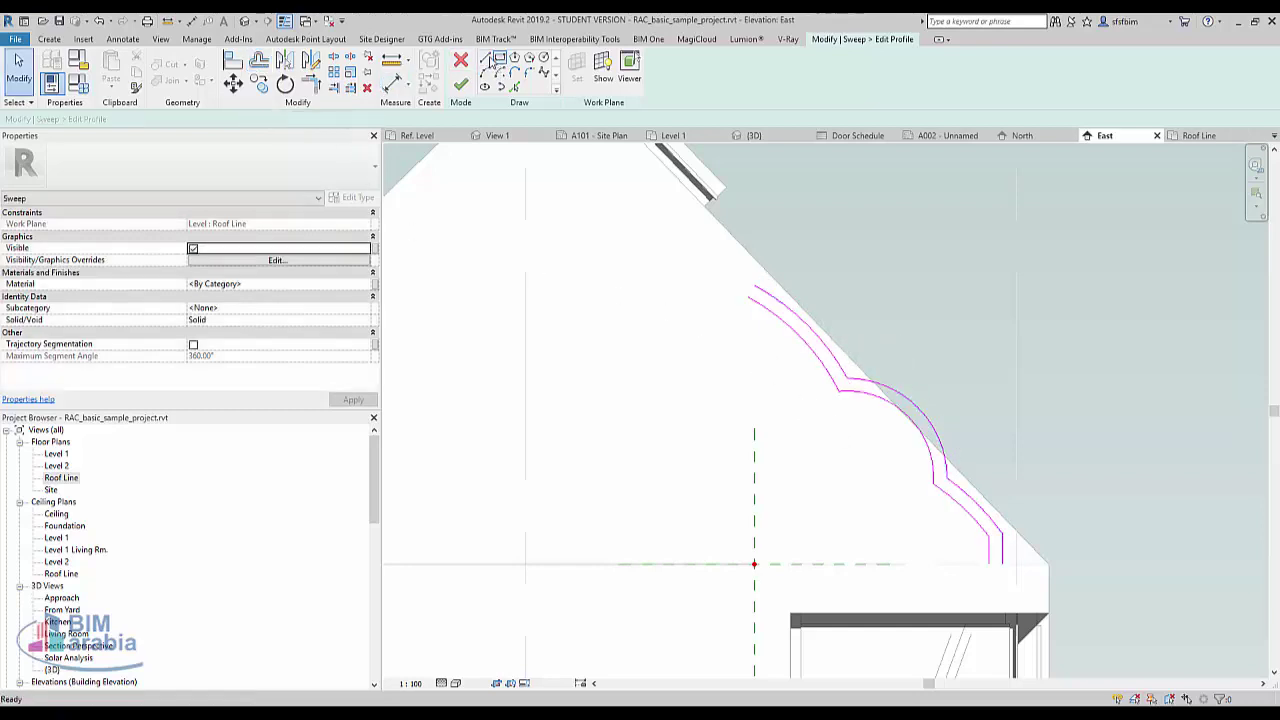
Step: Draw a vertical line from the reference plane up to the roof edge
left_click(485, 58)
left_click(752, 428)
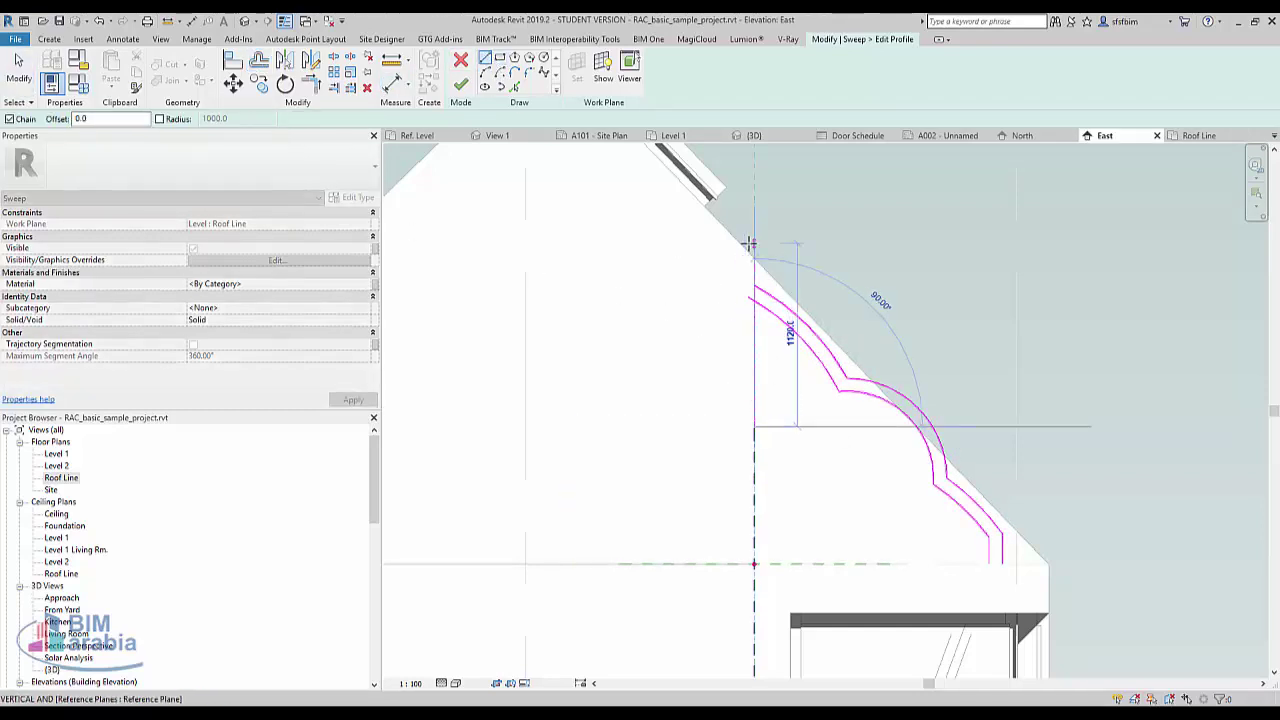
key("Escape")
left_click(755, 435)
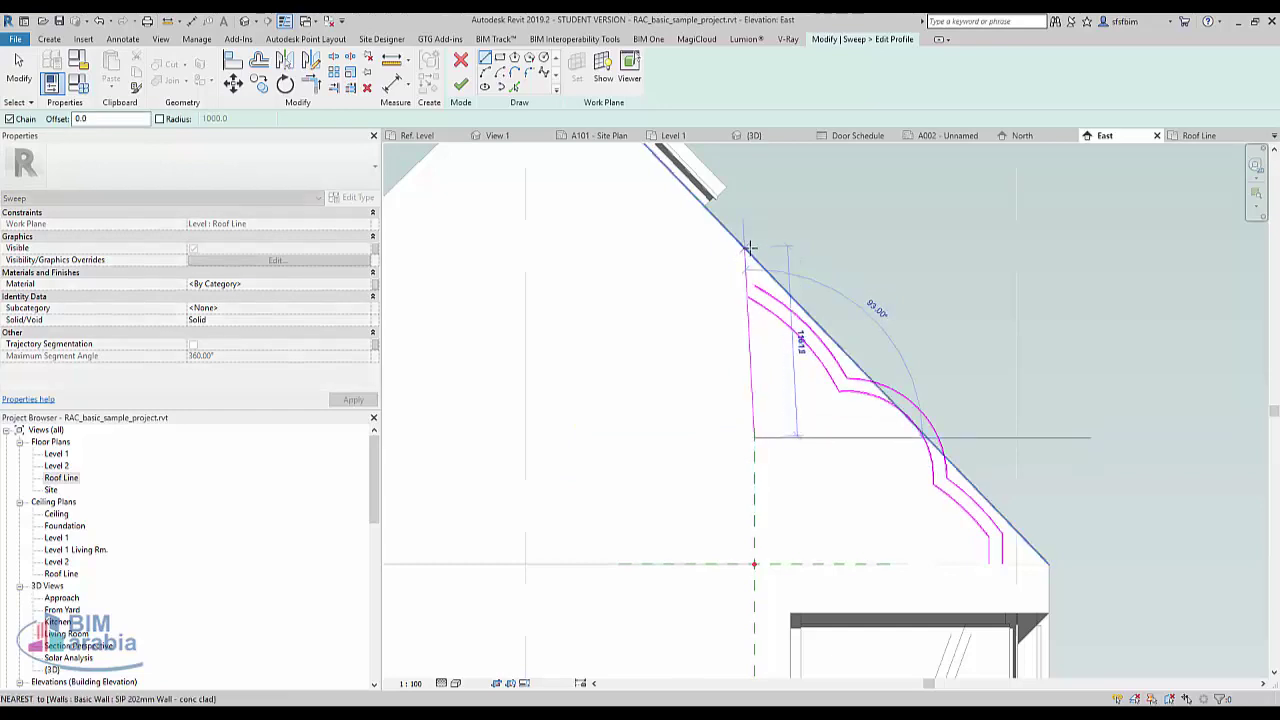
left_click(755, 252)
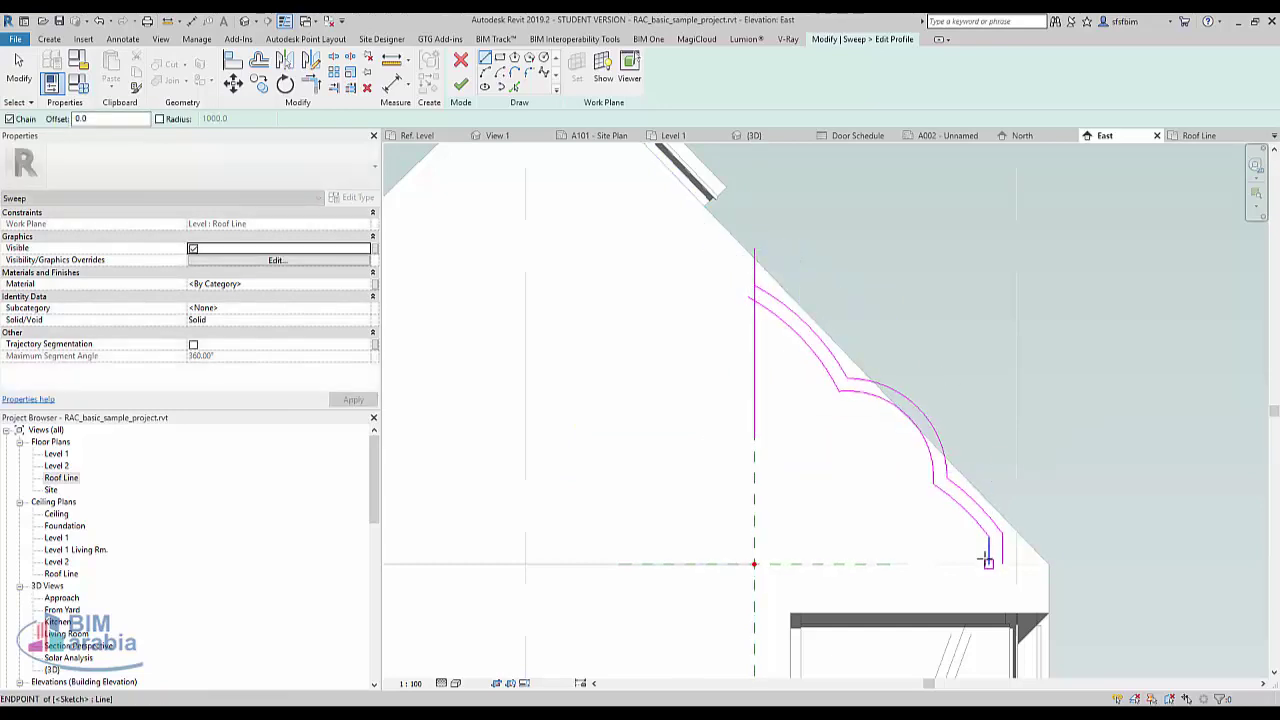
key("Escape")
key("Escape")
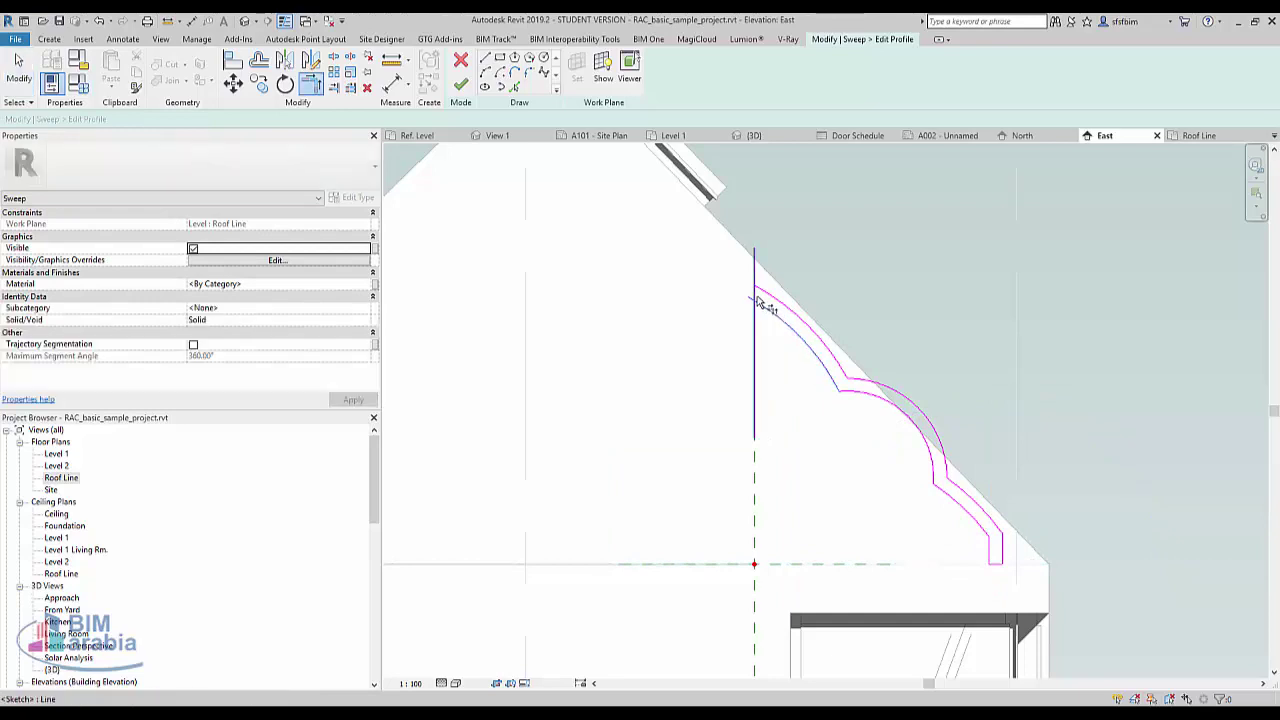
scroll(757, 300, "up", 2)
scroll(757, 303, "down", 2)
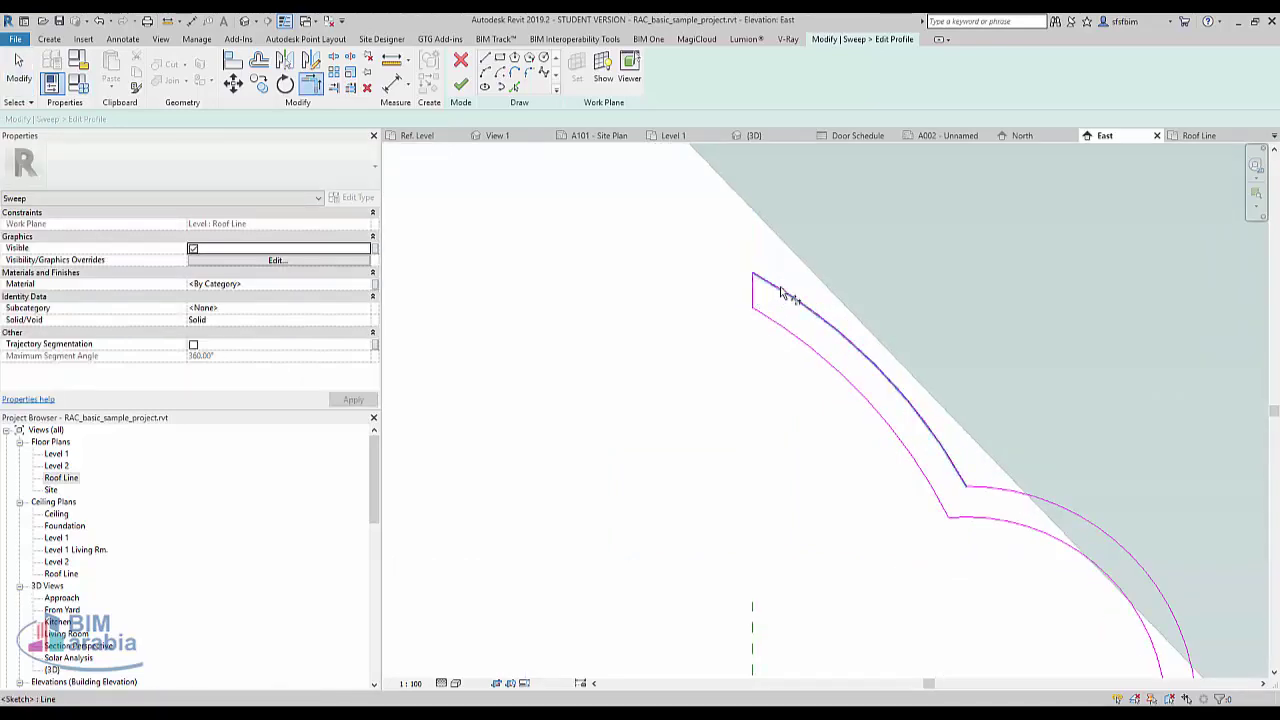
scroll(766, 286, "down", 2)
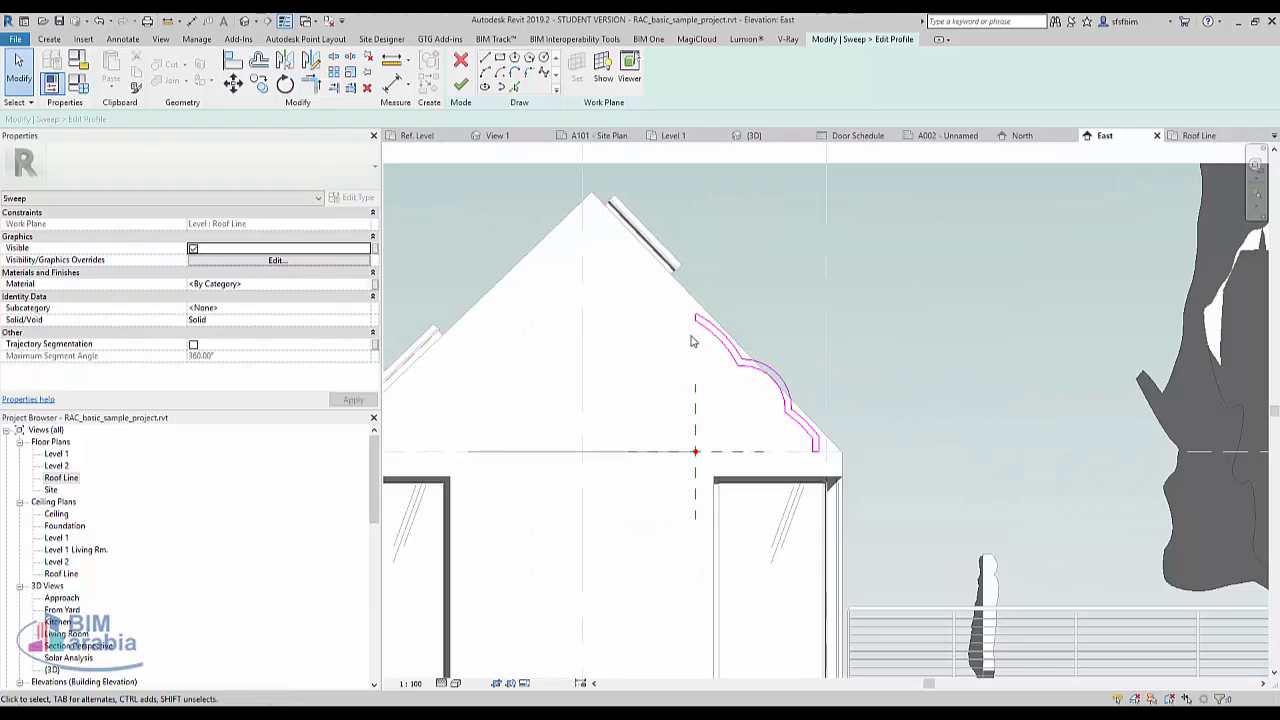
Step: Finish the profile, the sweep and the Roofs 1 model, then switch to {3D}
left_click(461, 86)
left_click(461, 84)
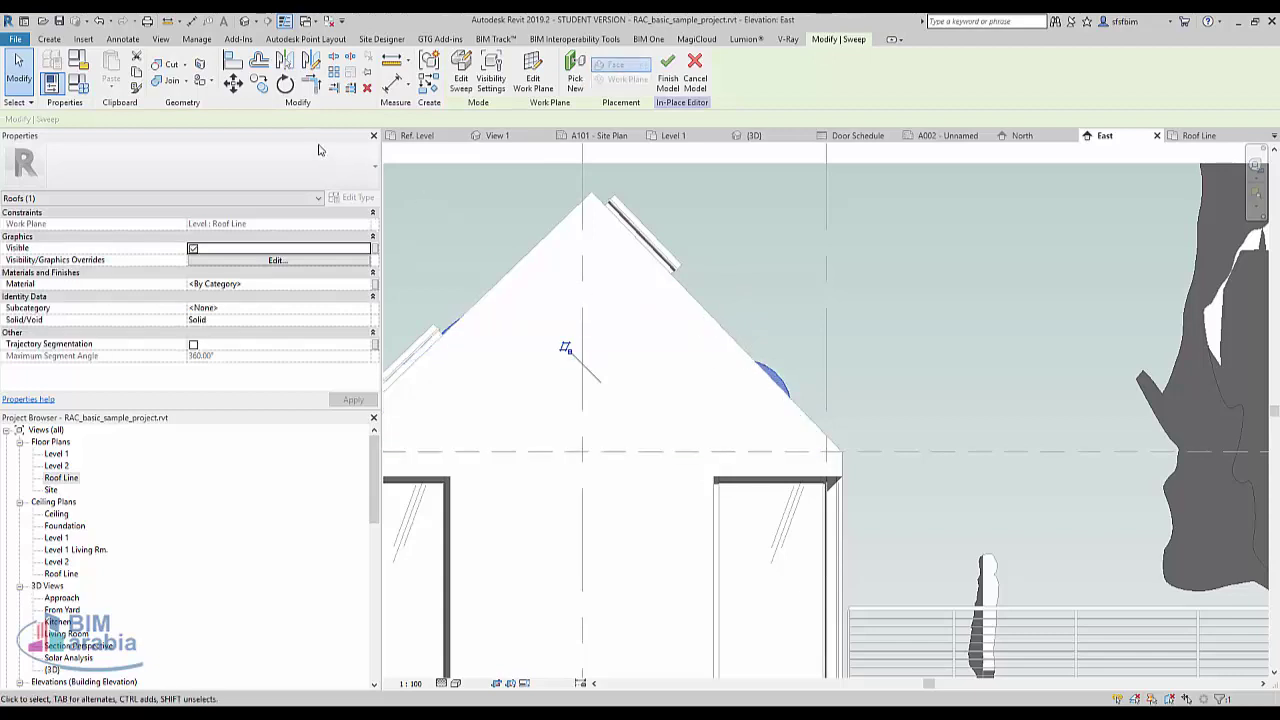
left_click(668, 72)
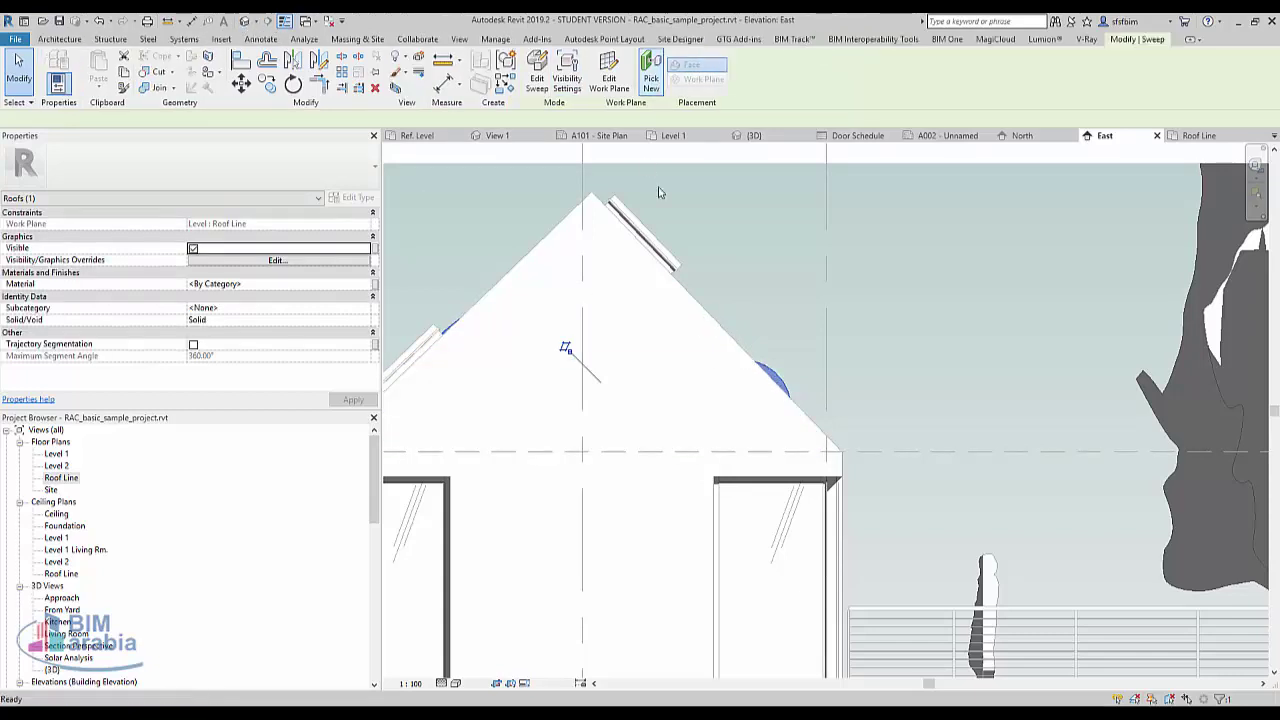
left_click(775, 370)
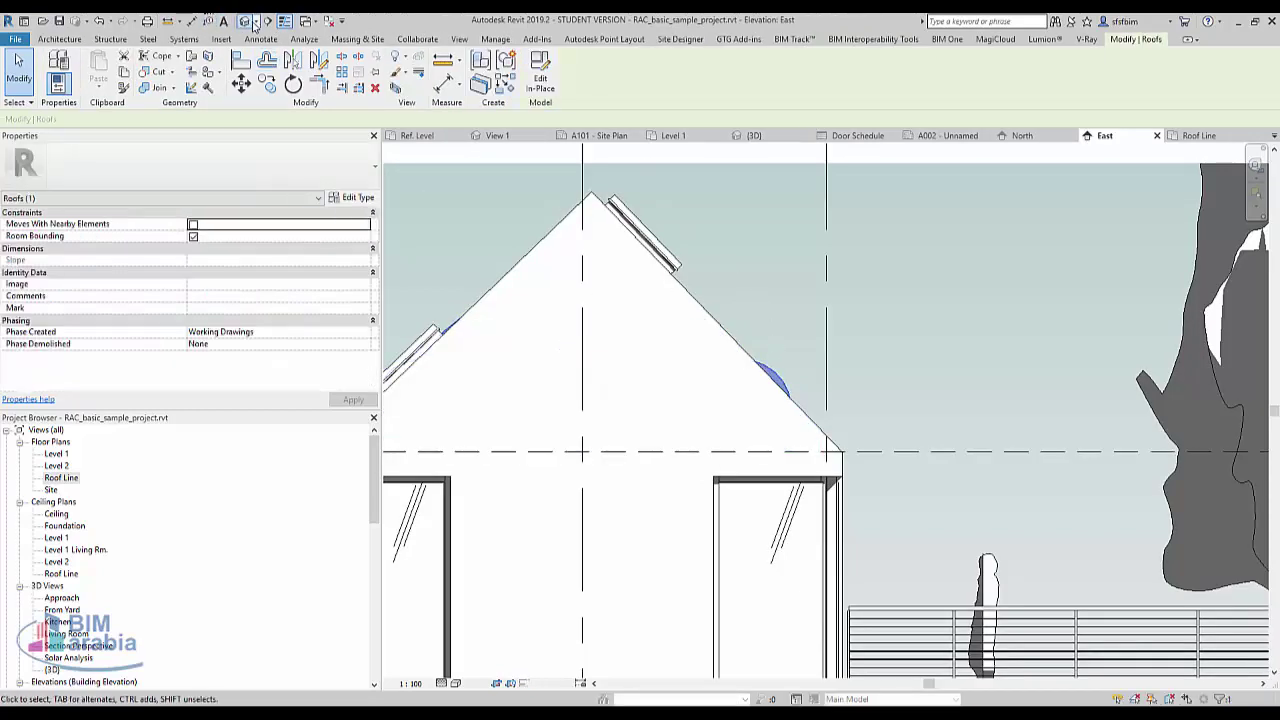
left_click(254, 22)
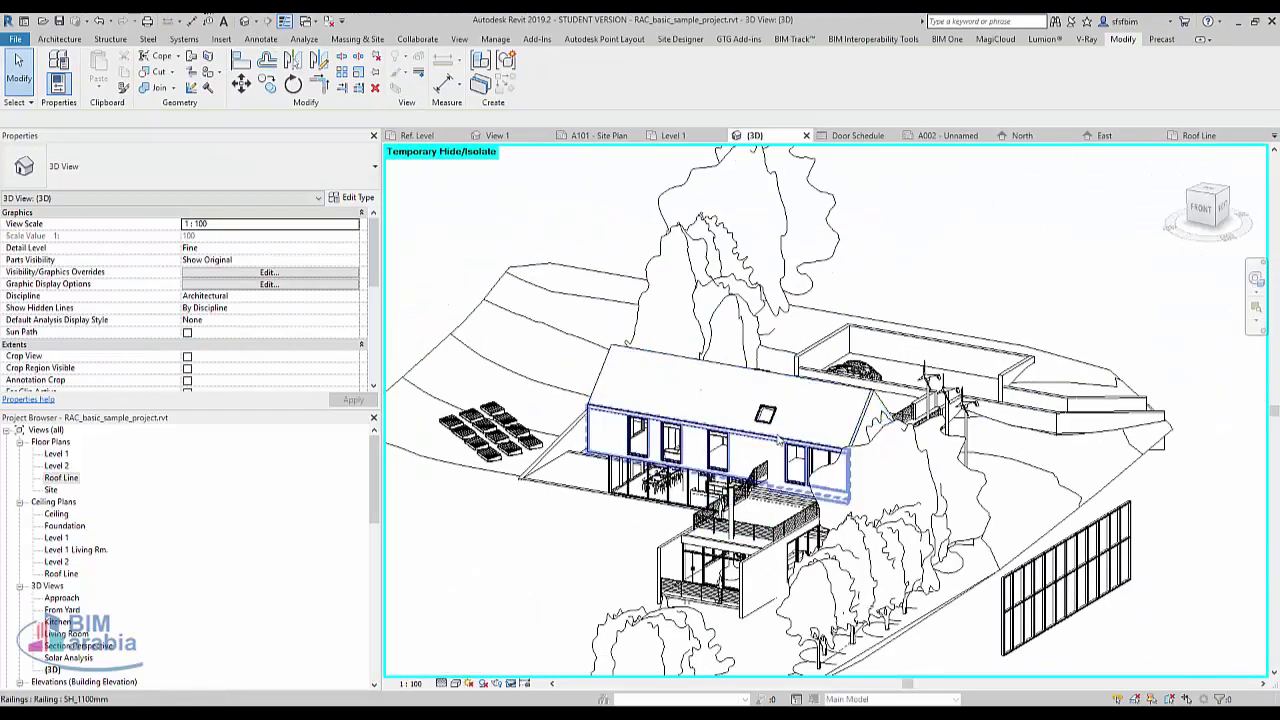
Step: Temporarily hide the pitched roof, then select the ring sweep and orbit to view it
middle_click_drag(765, 378, 686, 326, "shift")
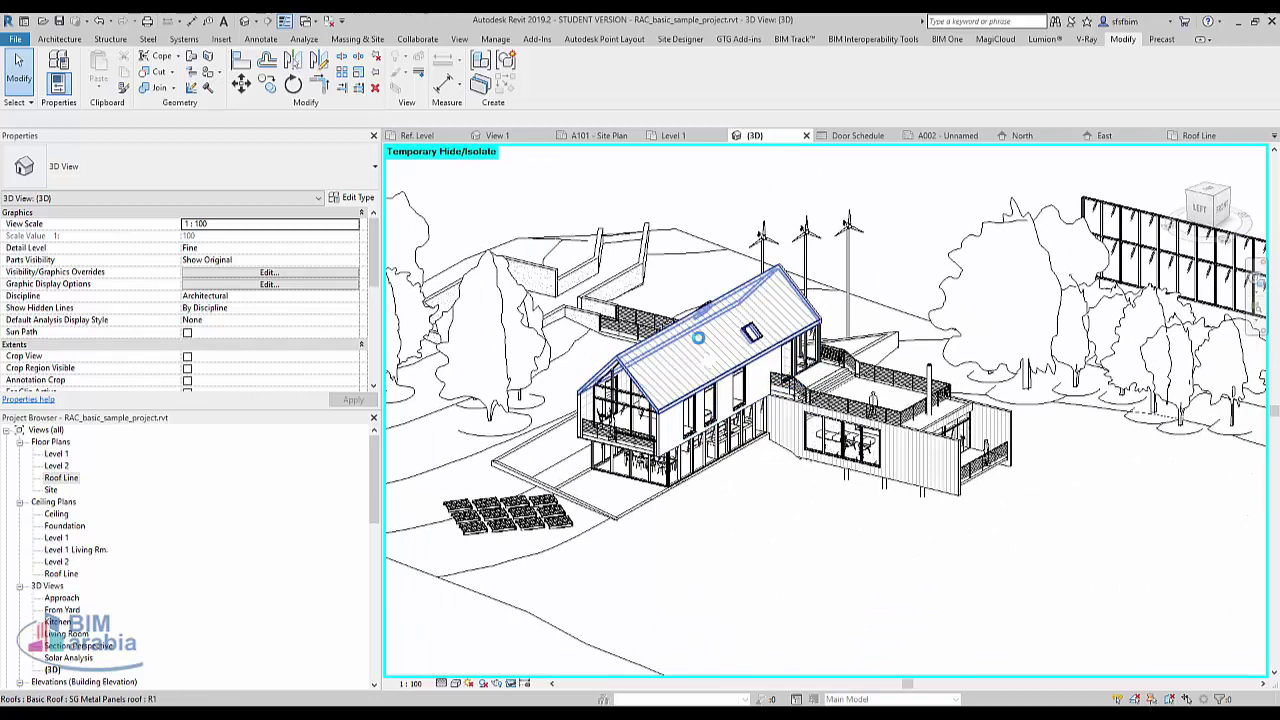
left_click(716, 368)
scroll(716, 368, "up", 2)
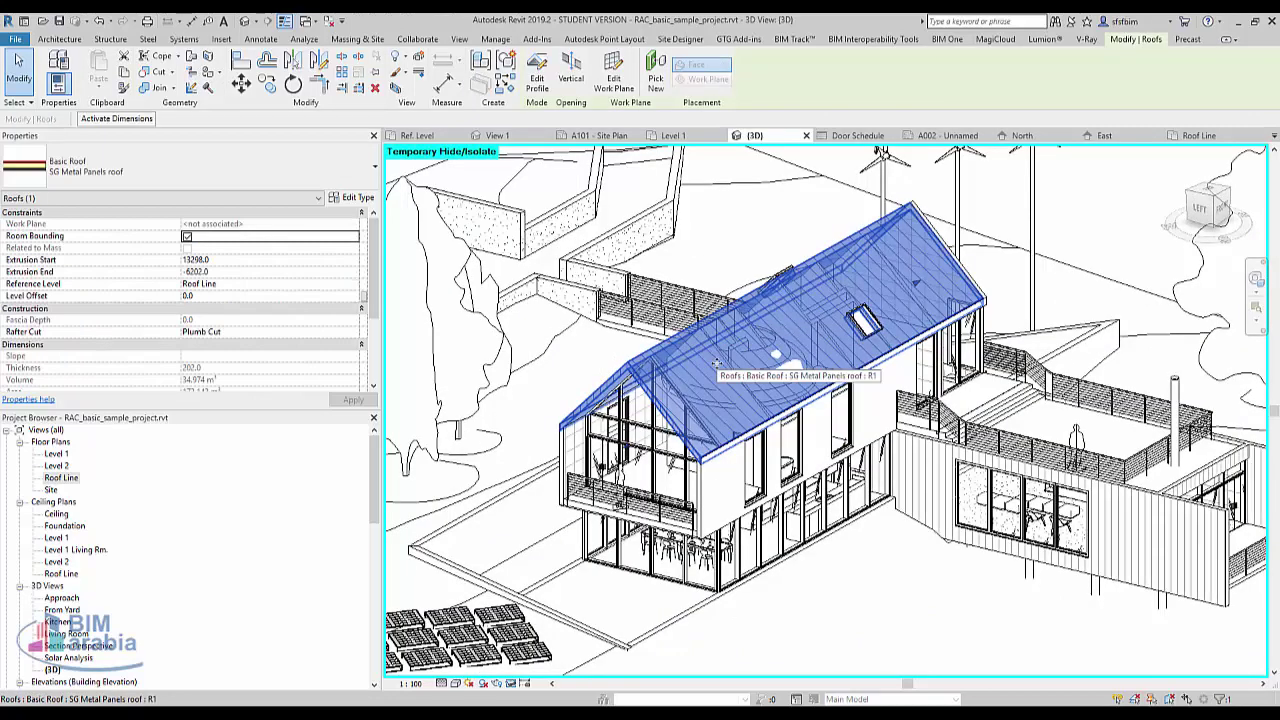
key("h")
key("h")
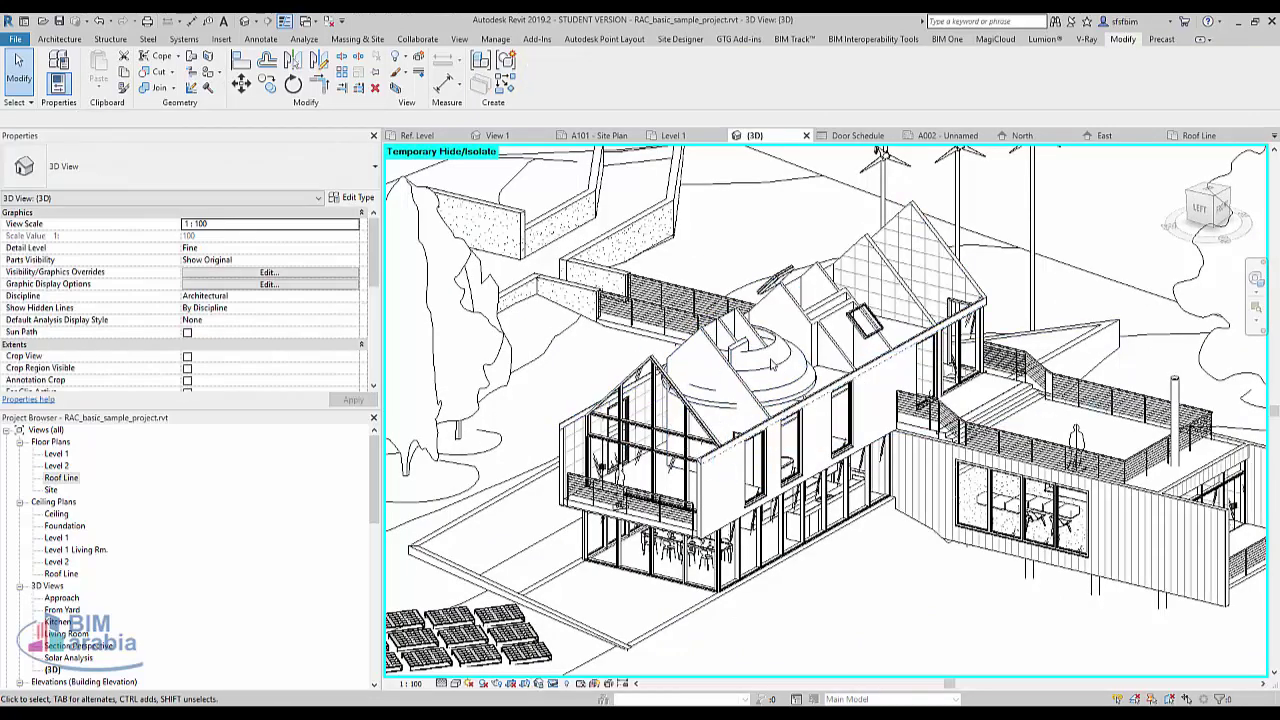
left_click(773, 352)
middle_click_drag(773, 352, 390, 421, "shift")
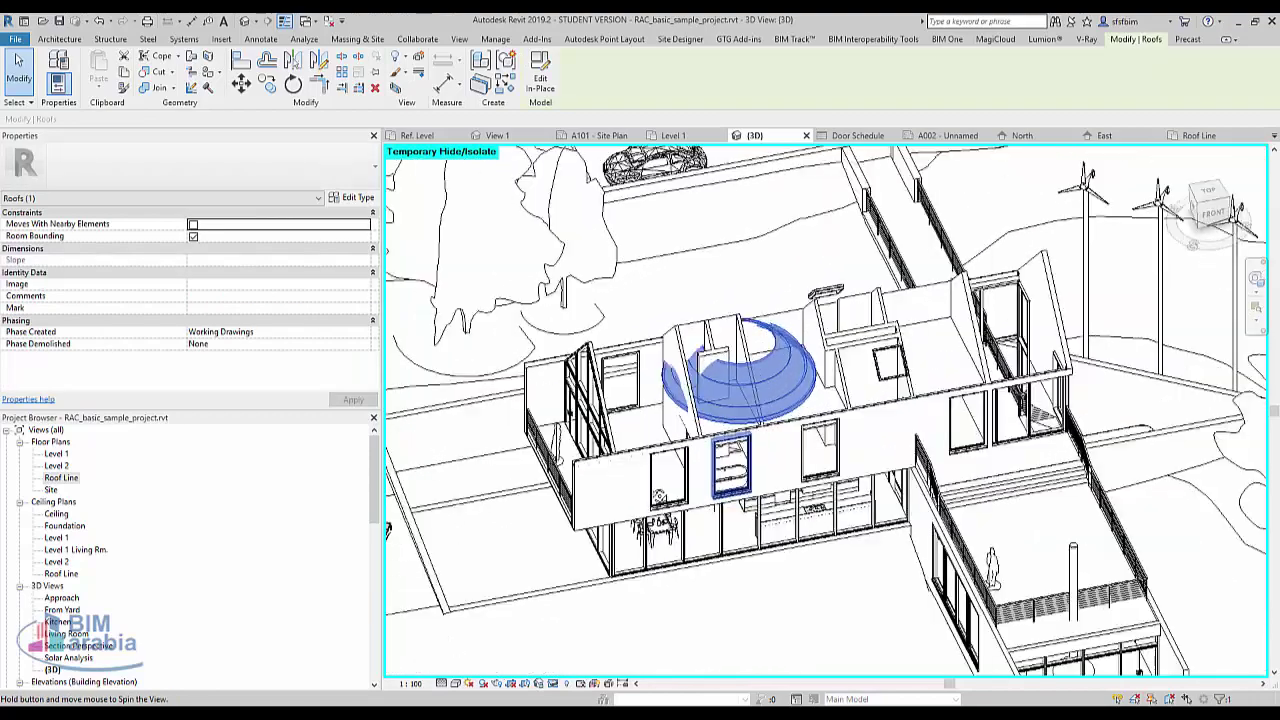
scroll(630, 370, "up", 2)
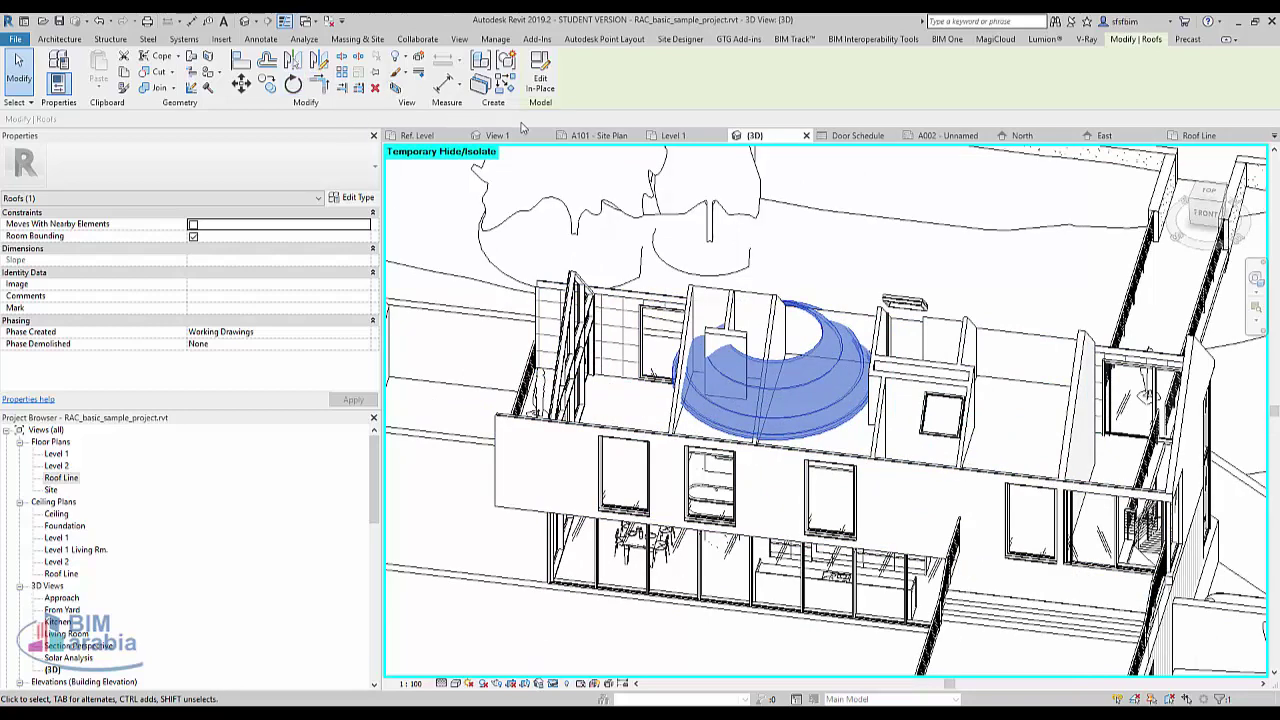
Step: Isolate the ring sweep, then reopen Roofs 1 in place and select the sweep
left_click(552, 684)
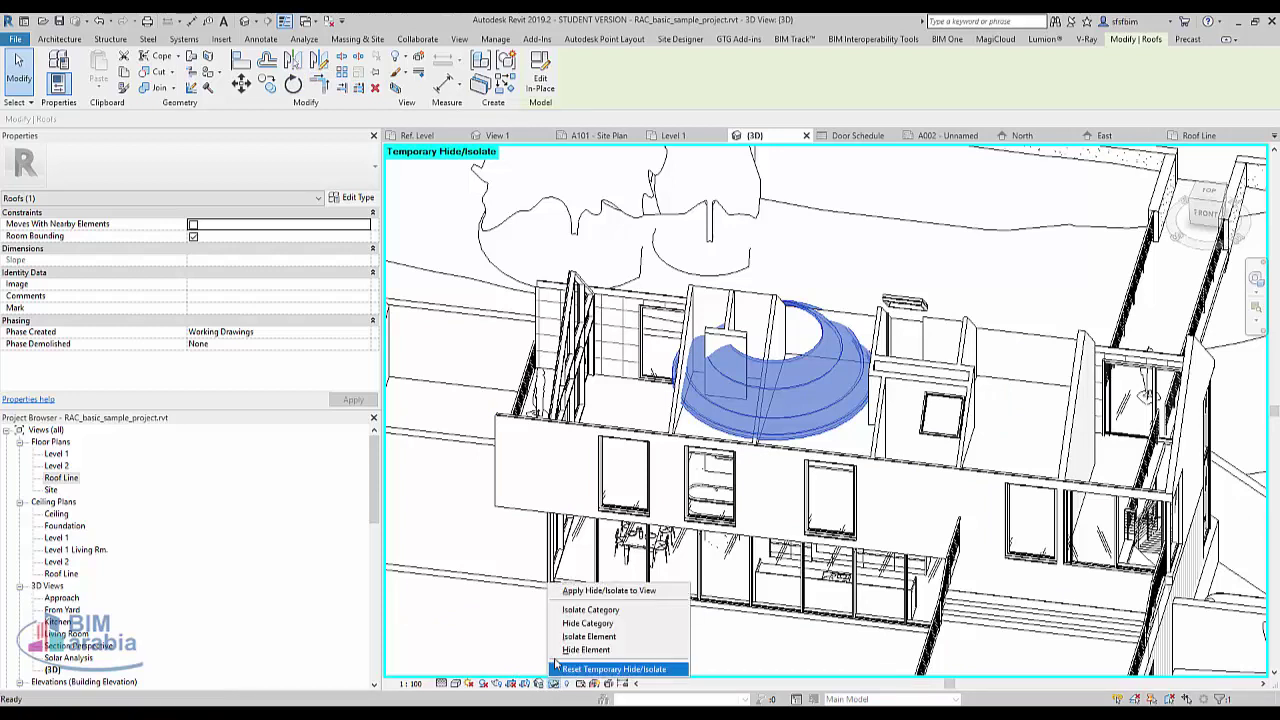
left_click(588, 637)
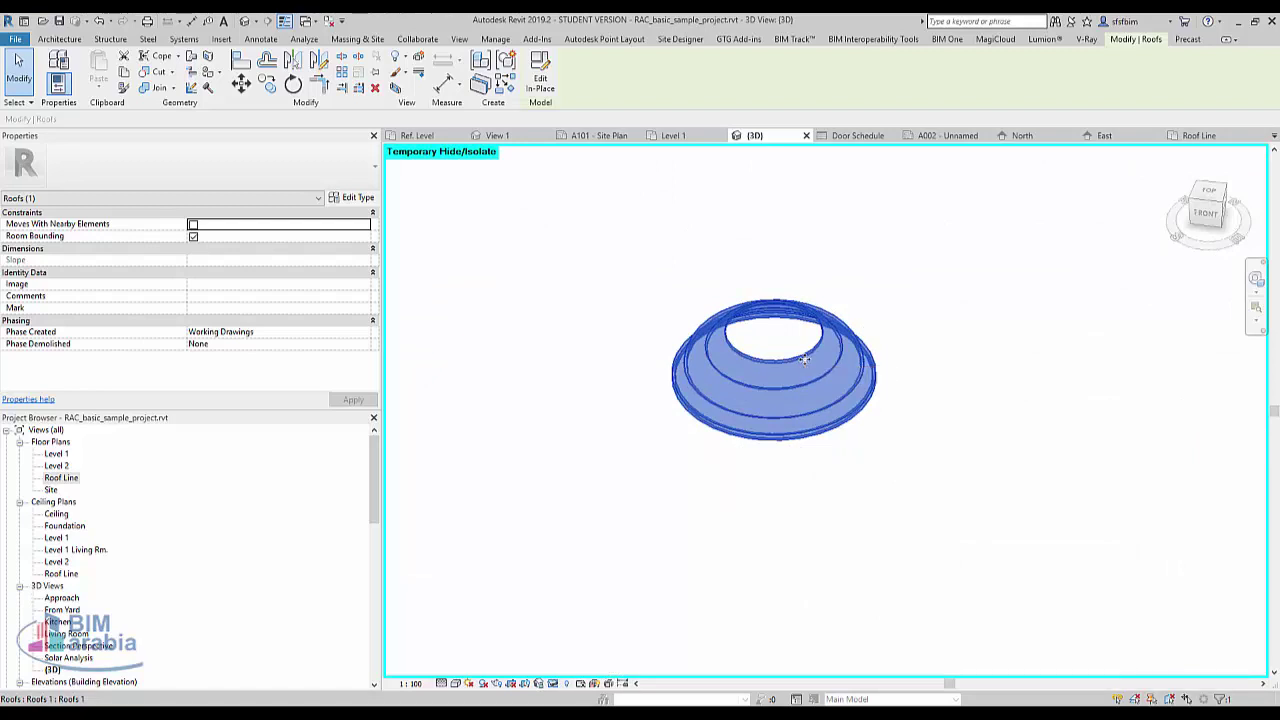
left_click(540, 75)
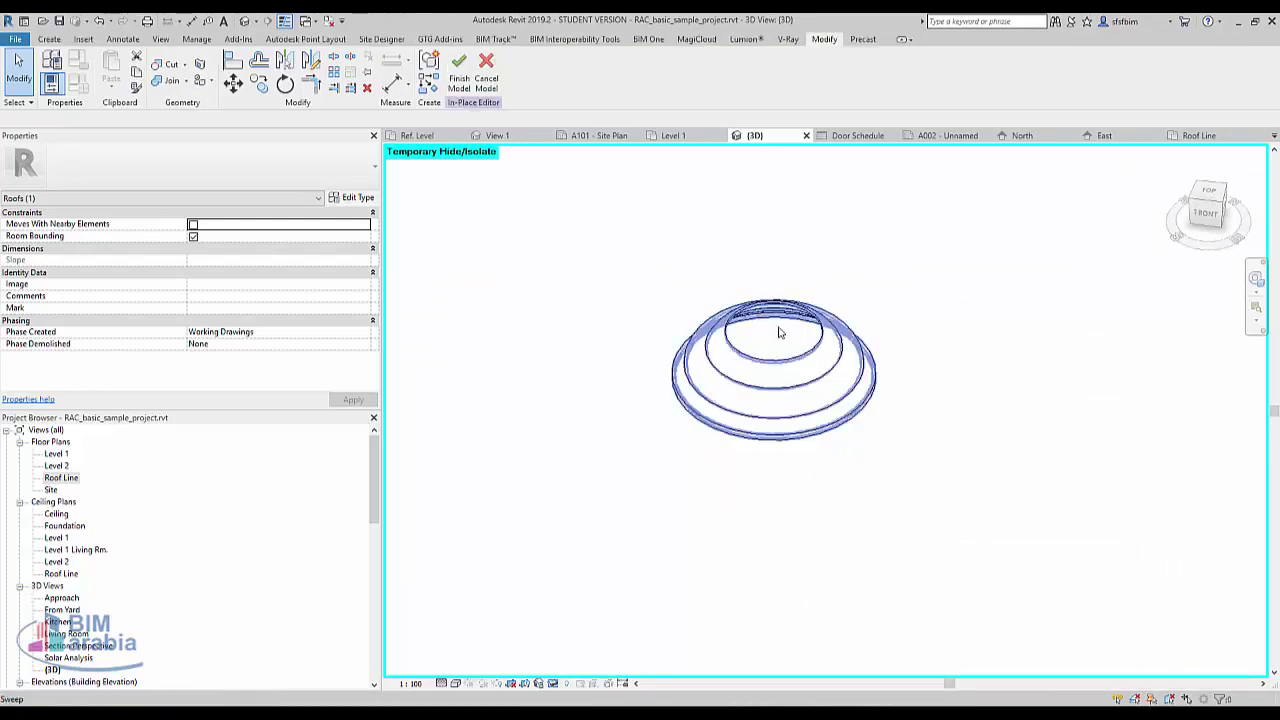
left_click(771, 362)
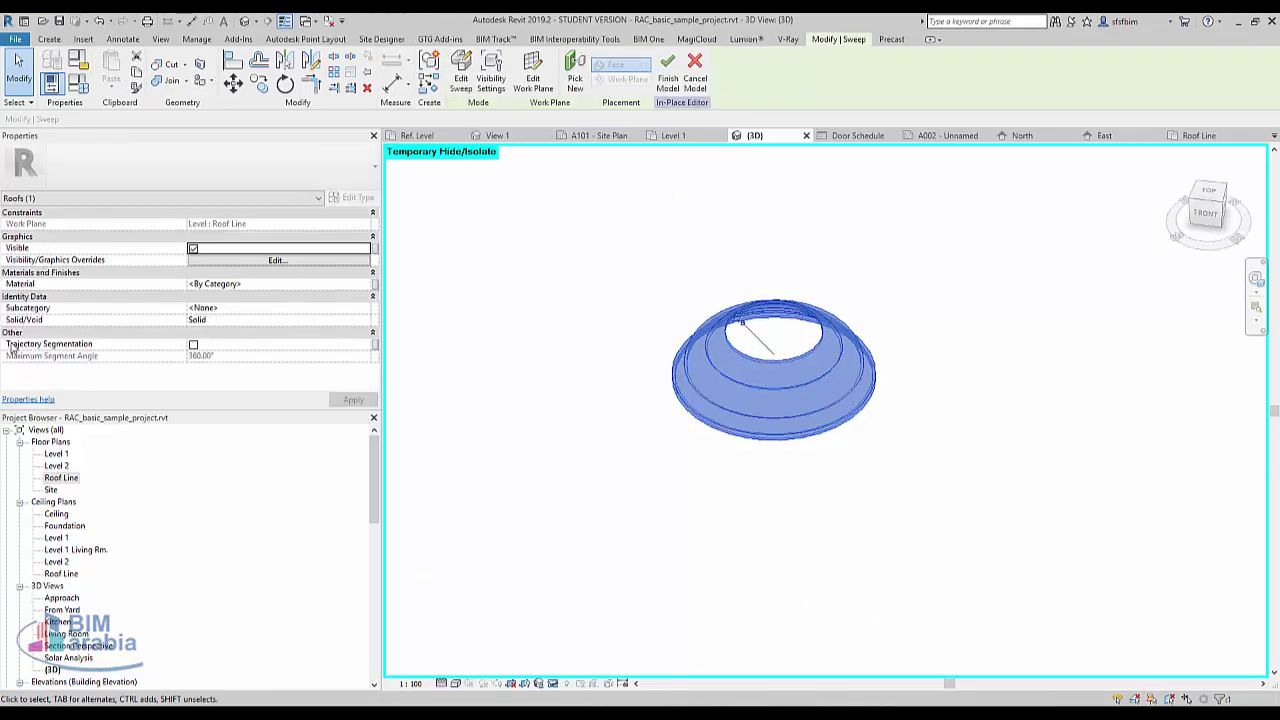
Step: Turn on Trajectory Segmentation with Maximum Segment Angle 90°, then 75°, and orbit to check
left_click(194, 346)
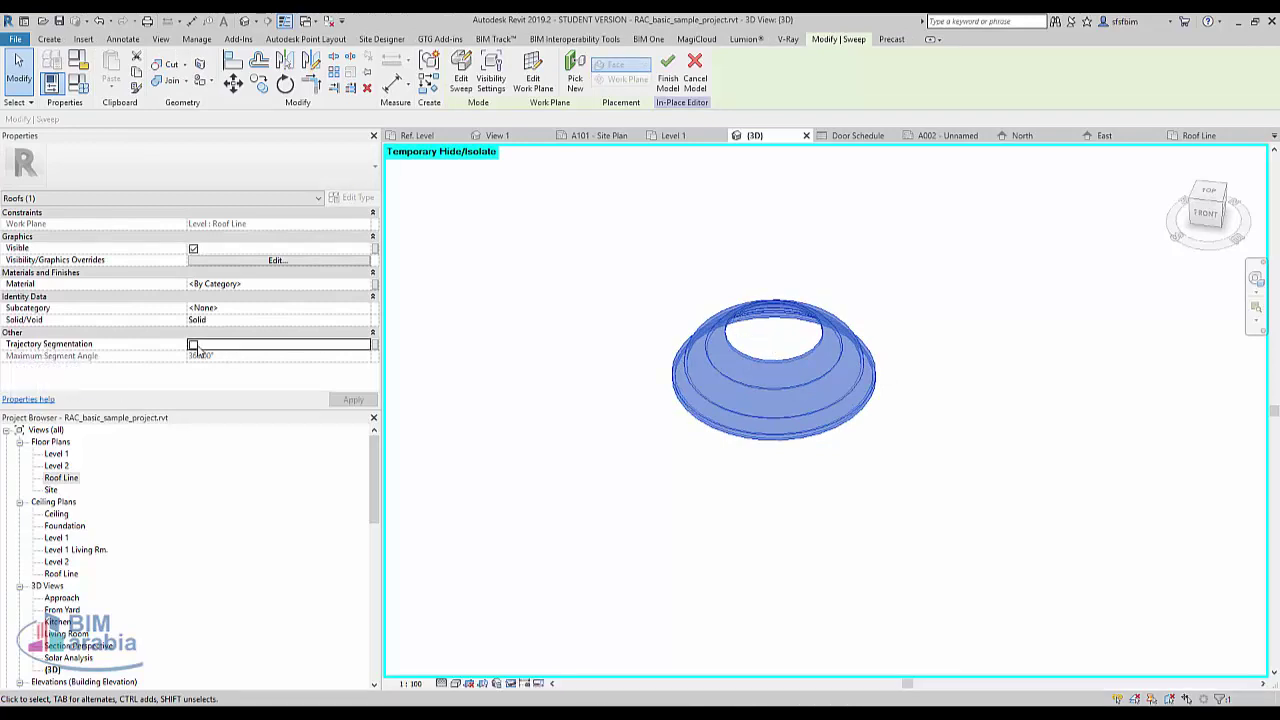
key("Tab")
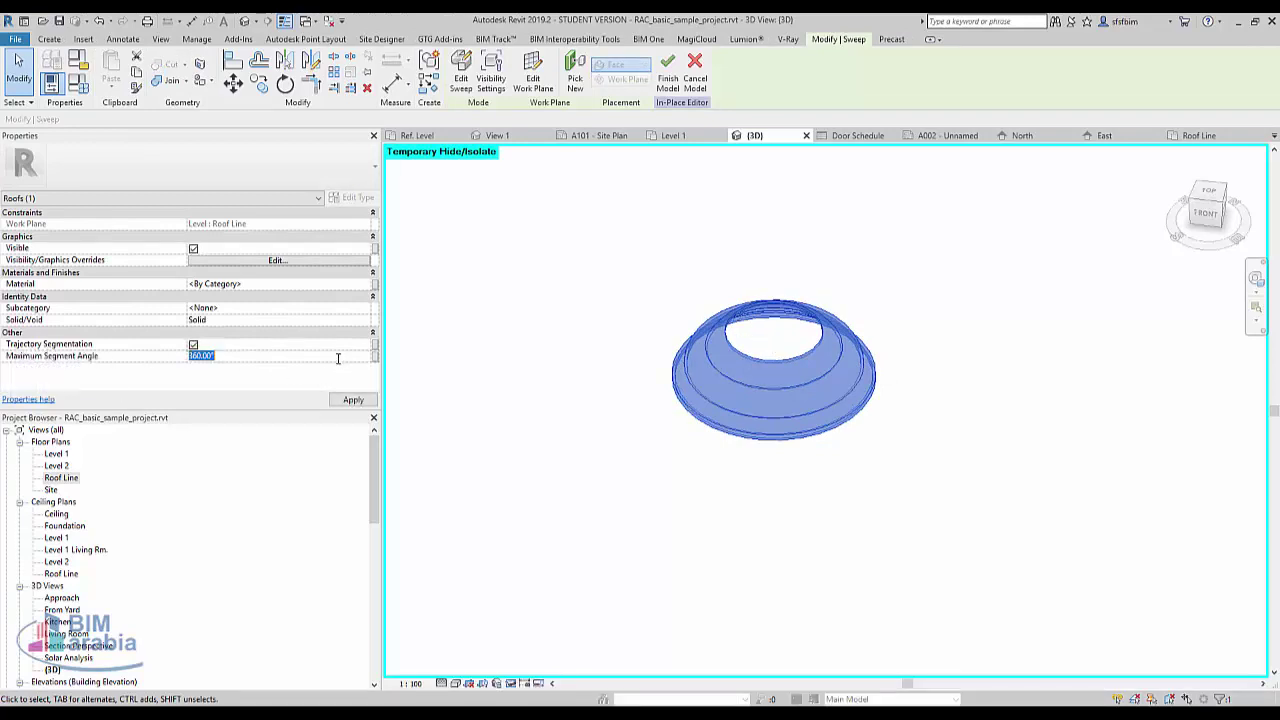
type("90")
key("Return")
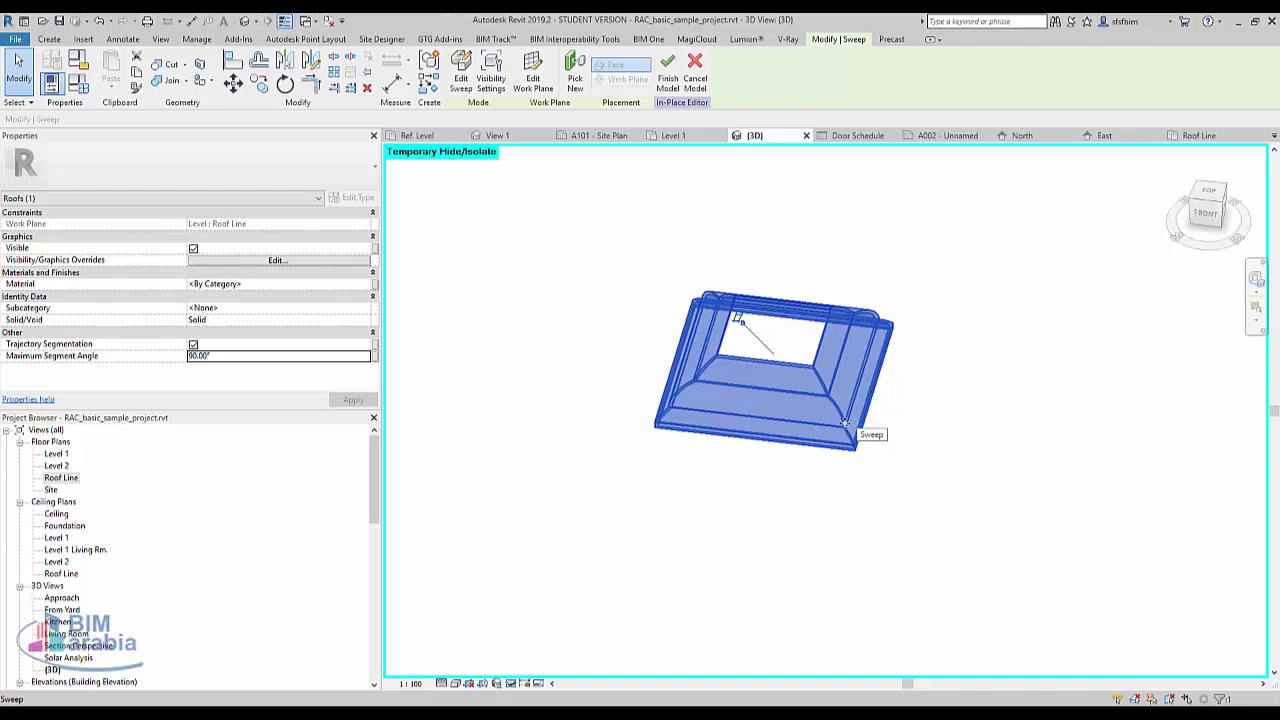
left_click(289, 358)
type("75")
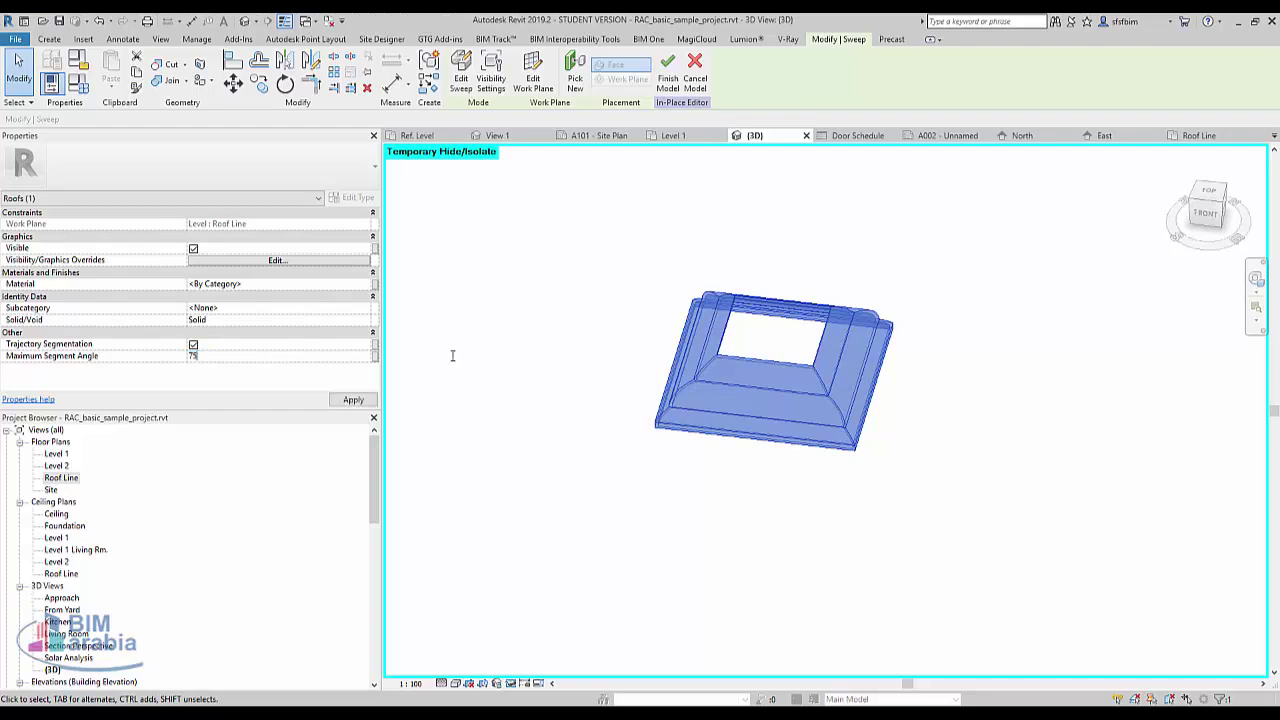
key("Return")
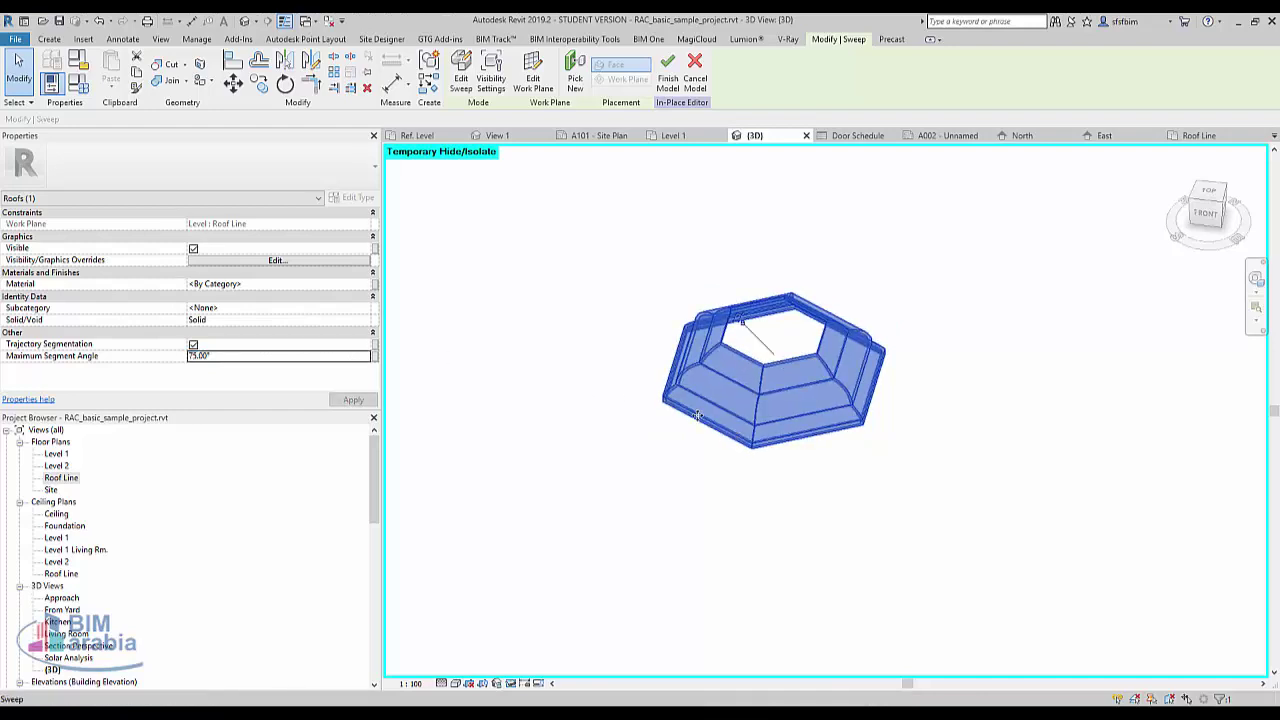
mouse_move(697, 415)
middle_mouse_down("shift")
mouse_move(765, 218)
mouse_move(737, 306)
middle_mouse_up("shift")
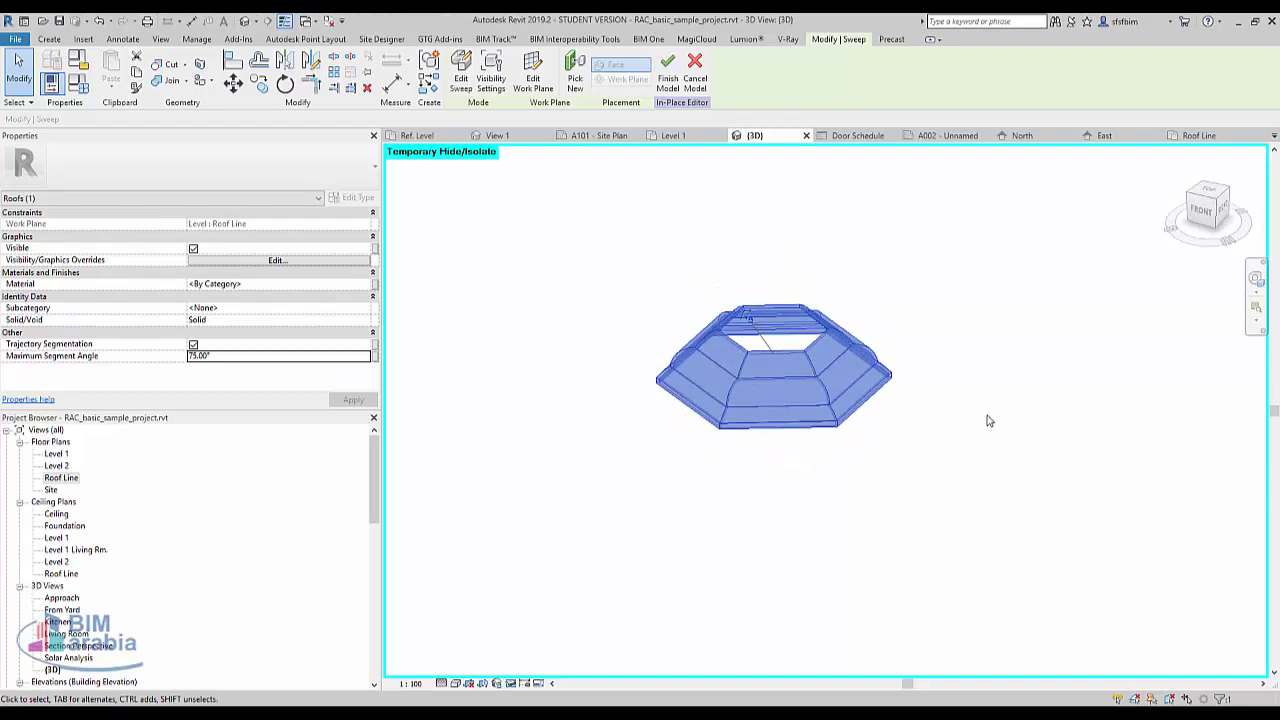